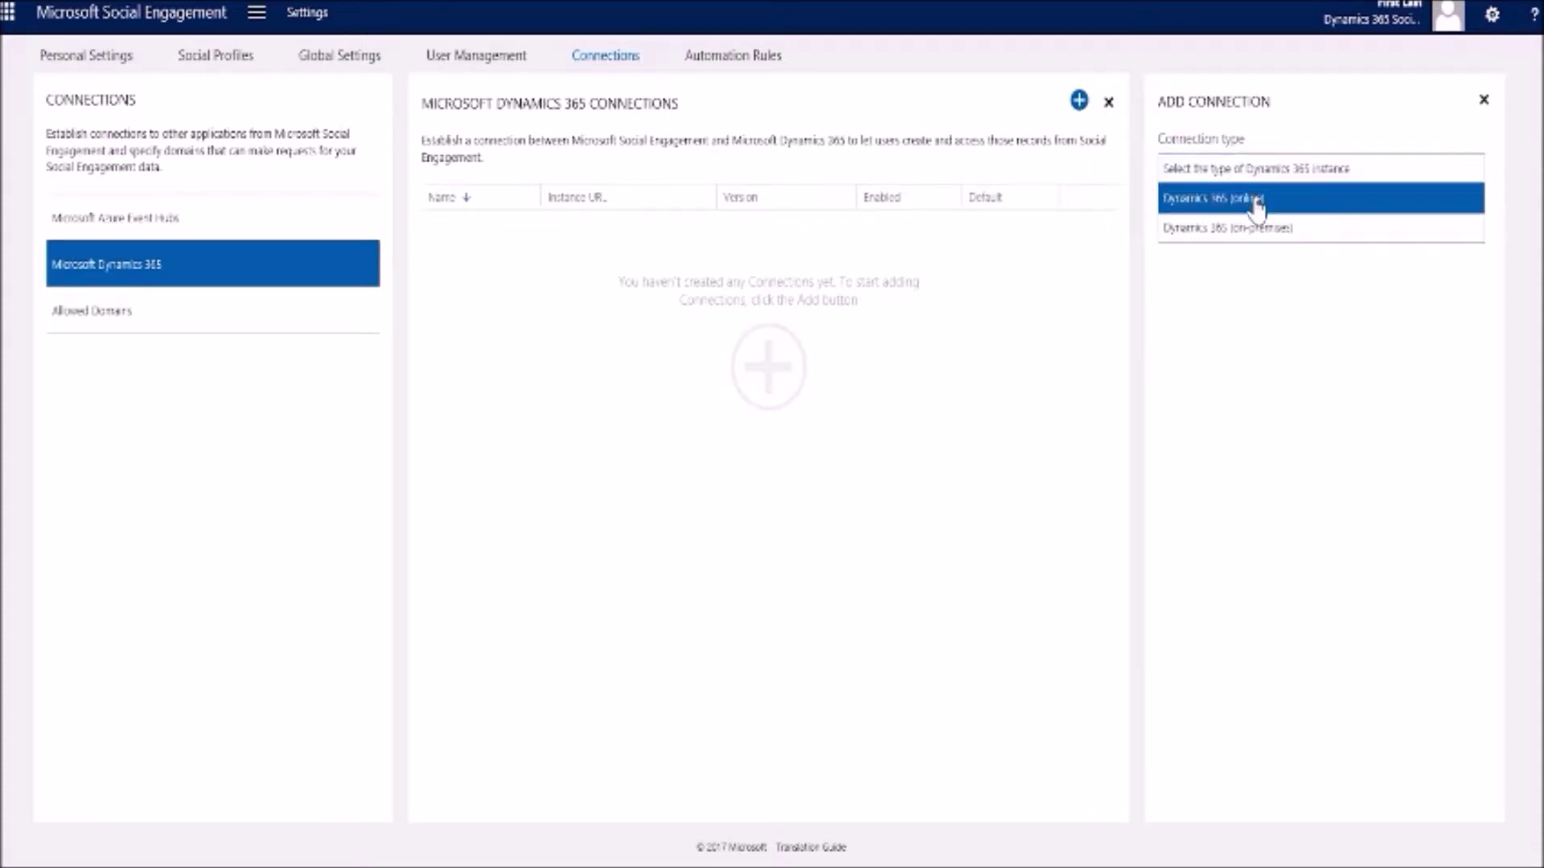
{"action": "left_click", "coordinate": [1255, 198]}
{"action": "left_click_drag", "start_coordinate": [1255, 310], "coordinate": [1134, 286]}
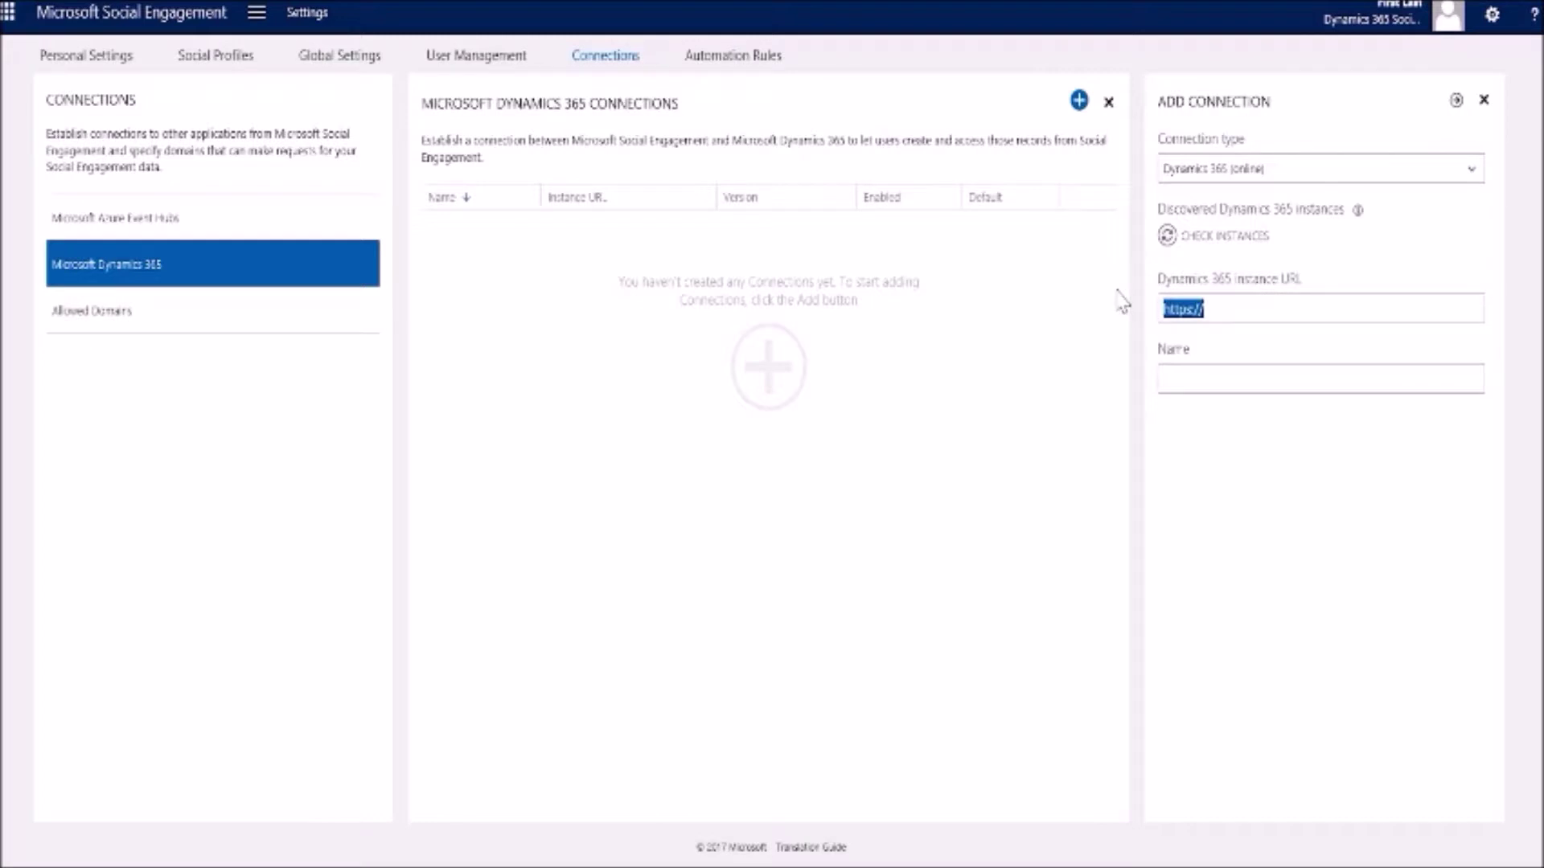
{"action": "type", "text": "https://insethree.crm.dynamics.com"}
{"action": "key", "text": "Tab"}
{"action": "type", "text": "MSE Three"}
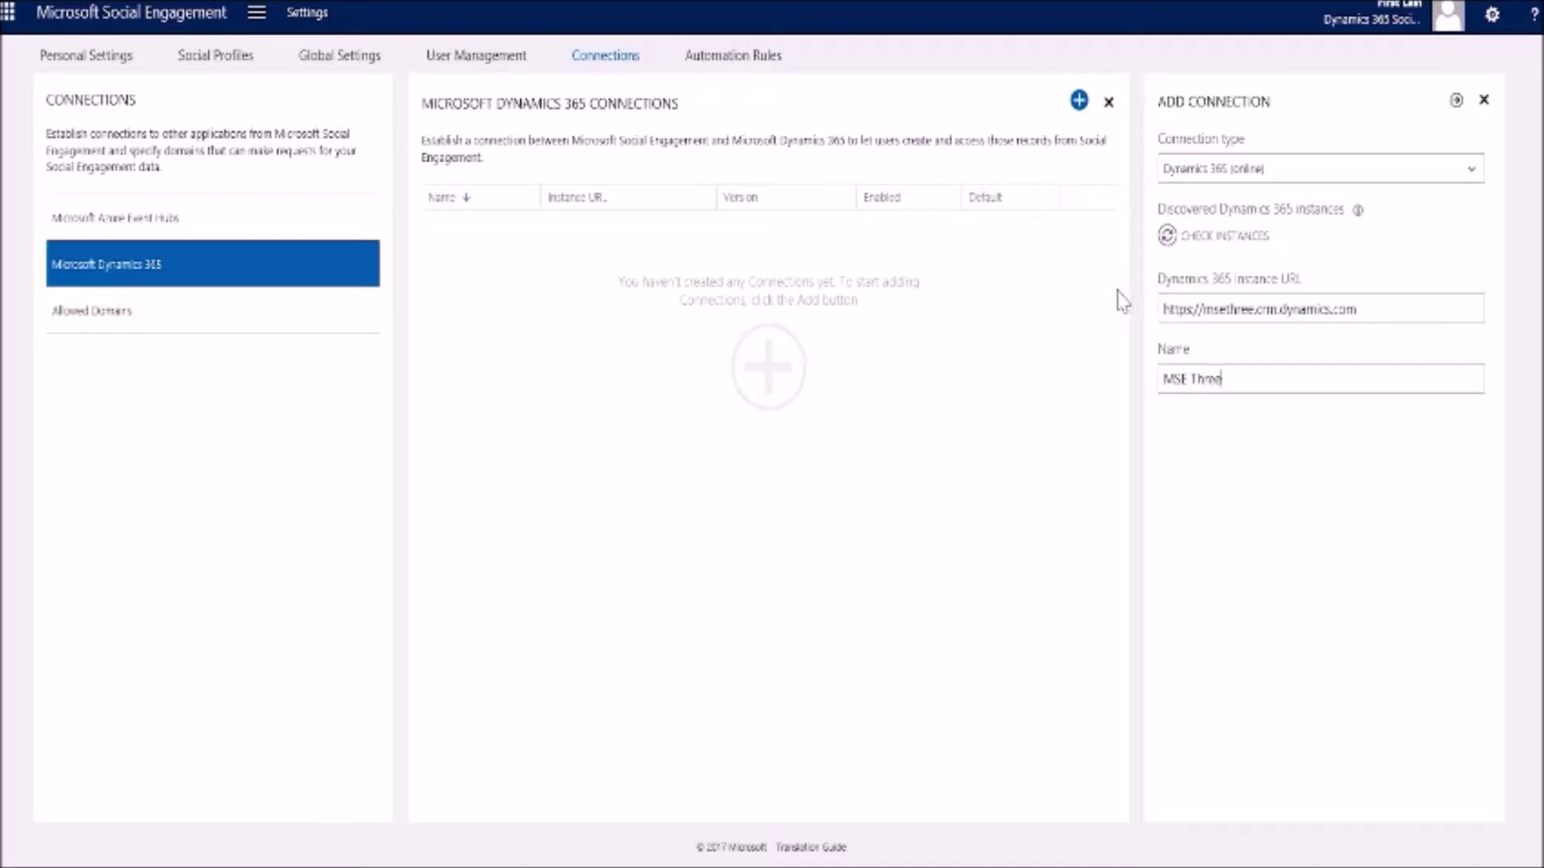
{"action": "left_click", "coordinate": [1184, 238]}
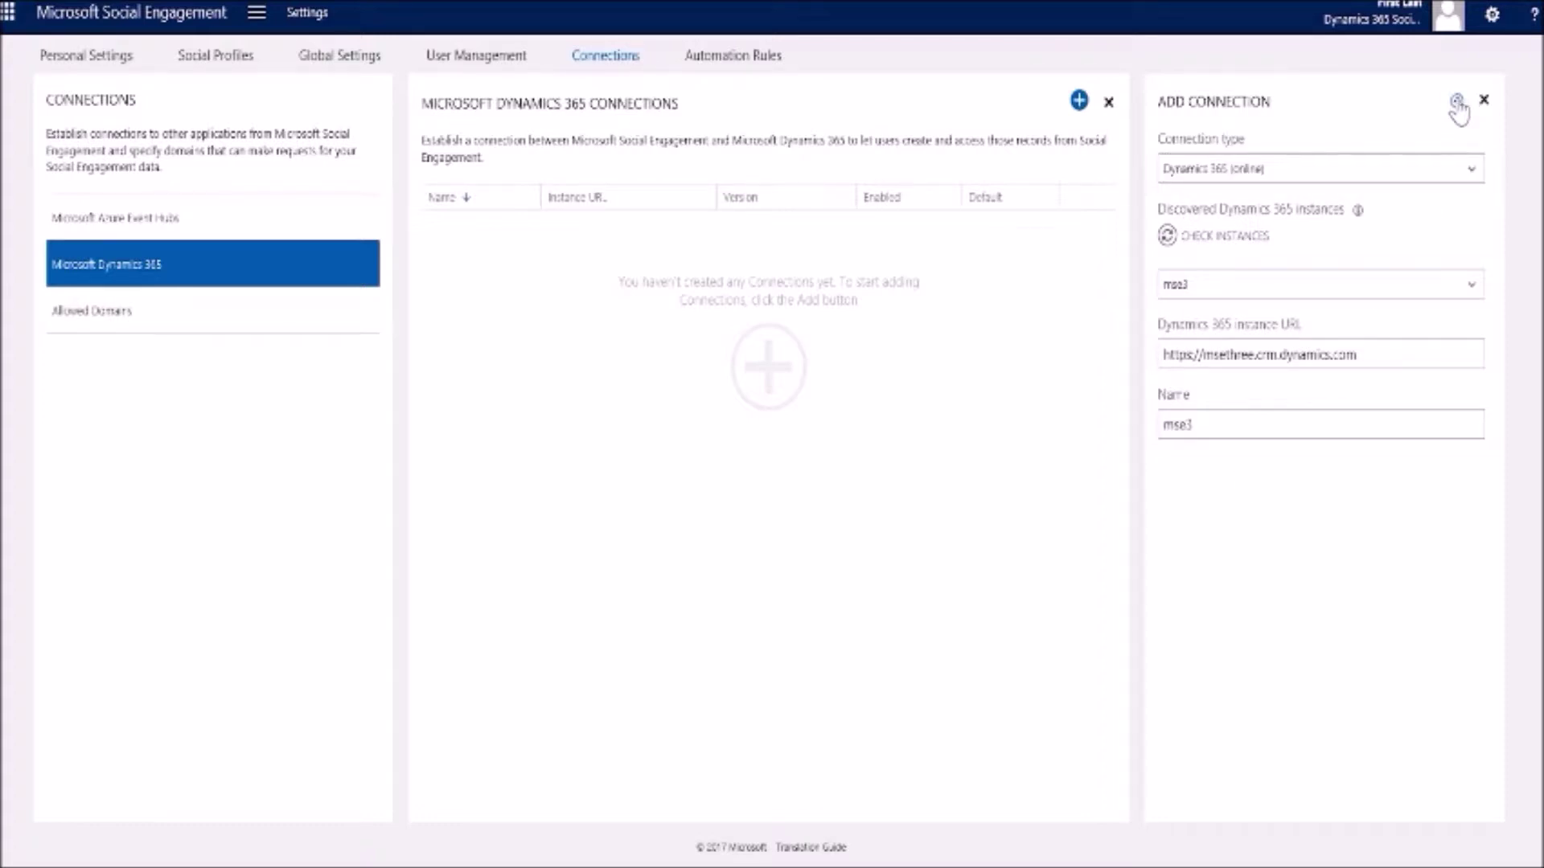
{"action": "left_click", "coordinate": [1456, 102]}
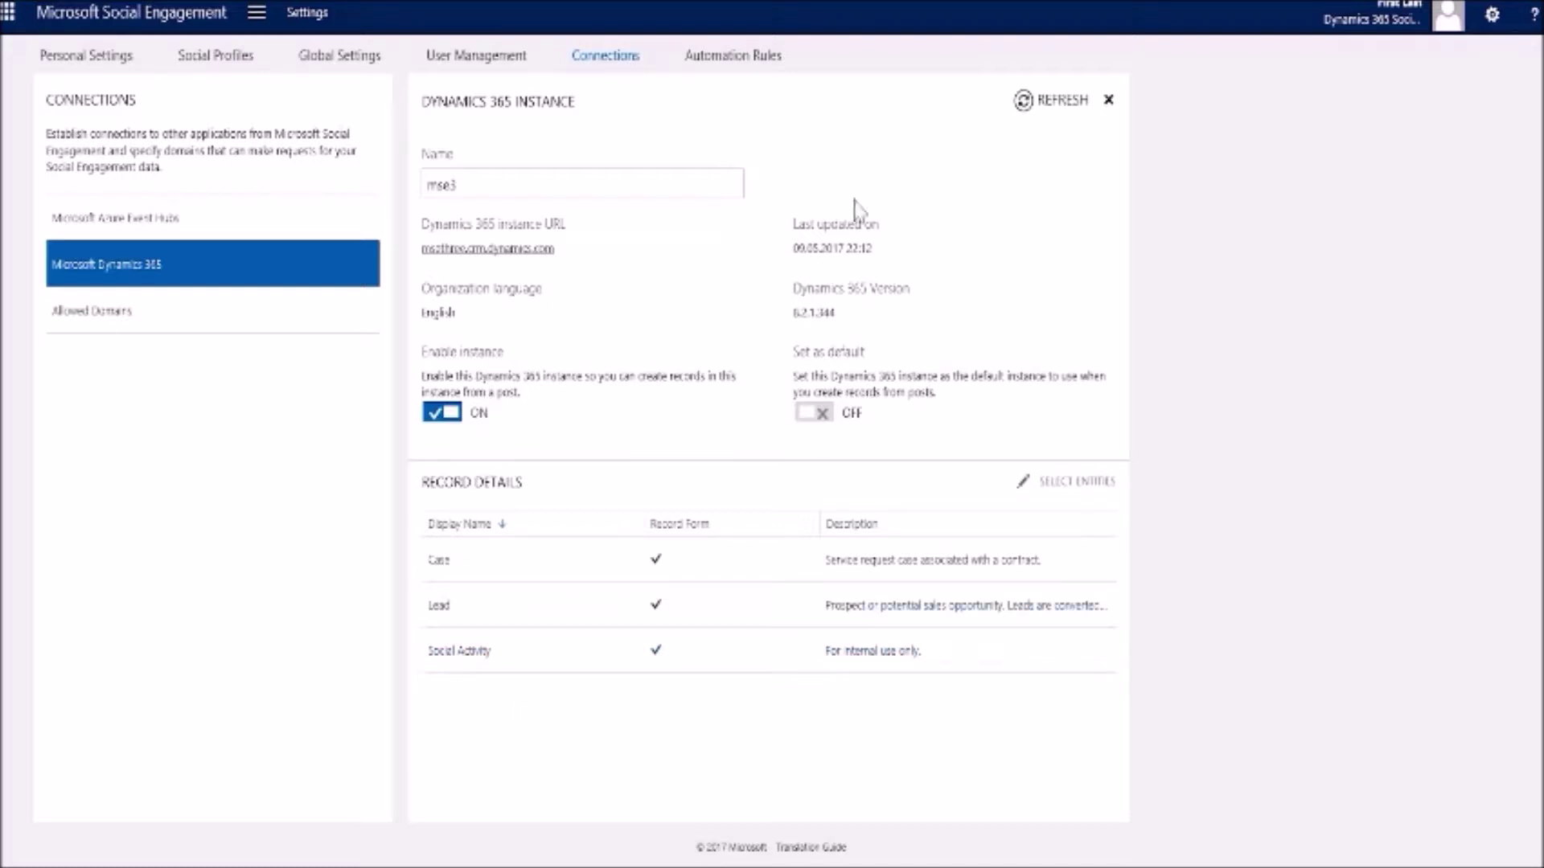
Set the mse3 instance as the default for record creation and save the connection.
{"action": "left_click", "coordinate": [812, 418]}
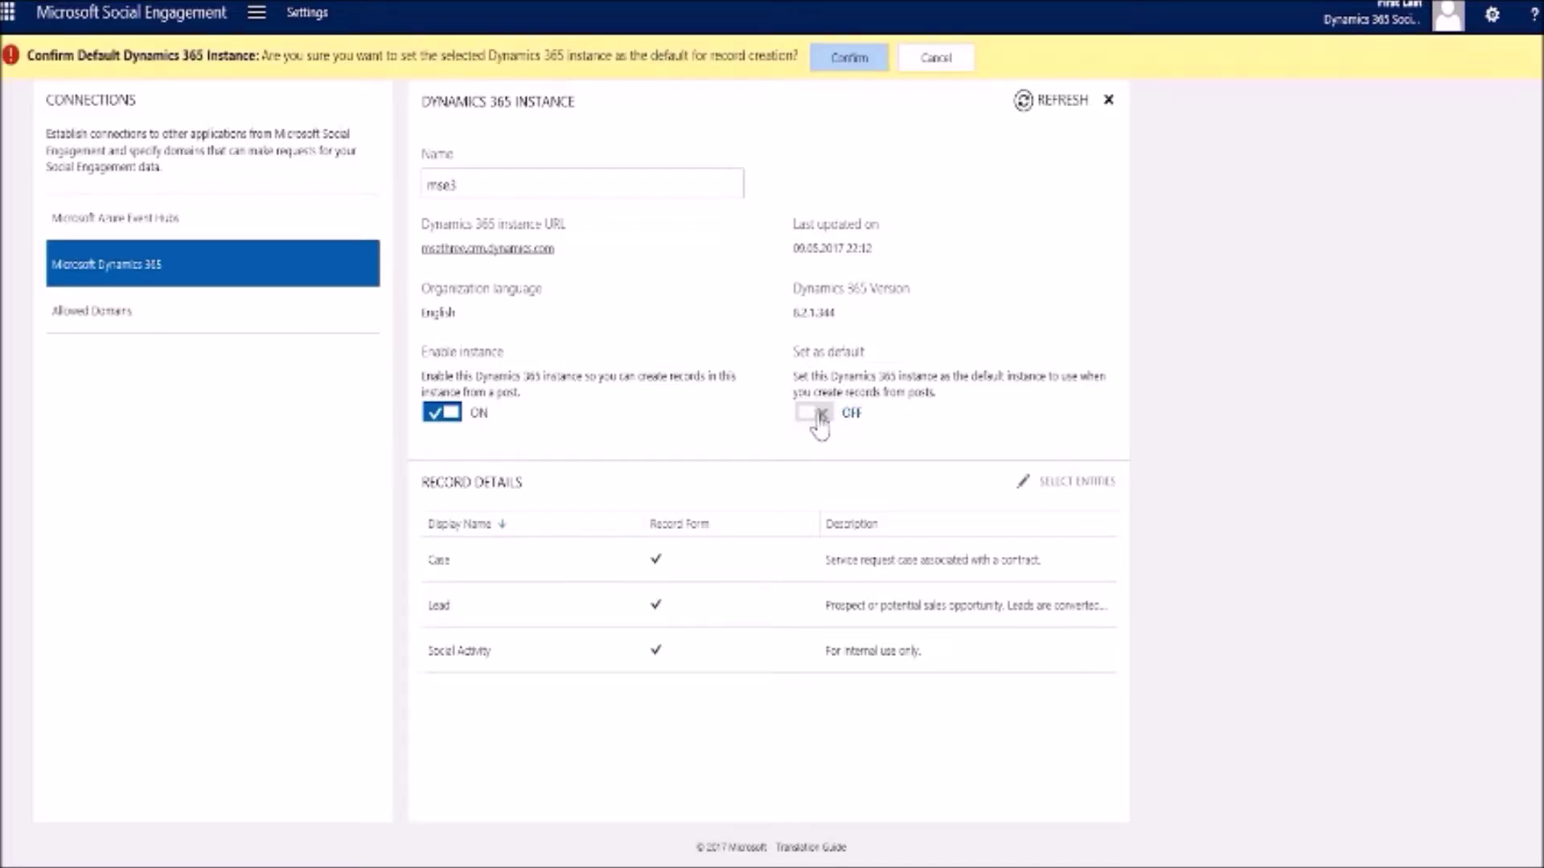
{"action": "left_click", "coordinate": [851, 60]}
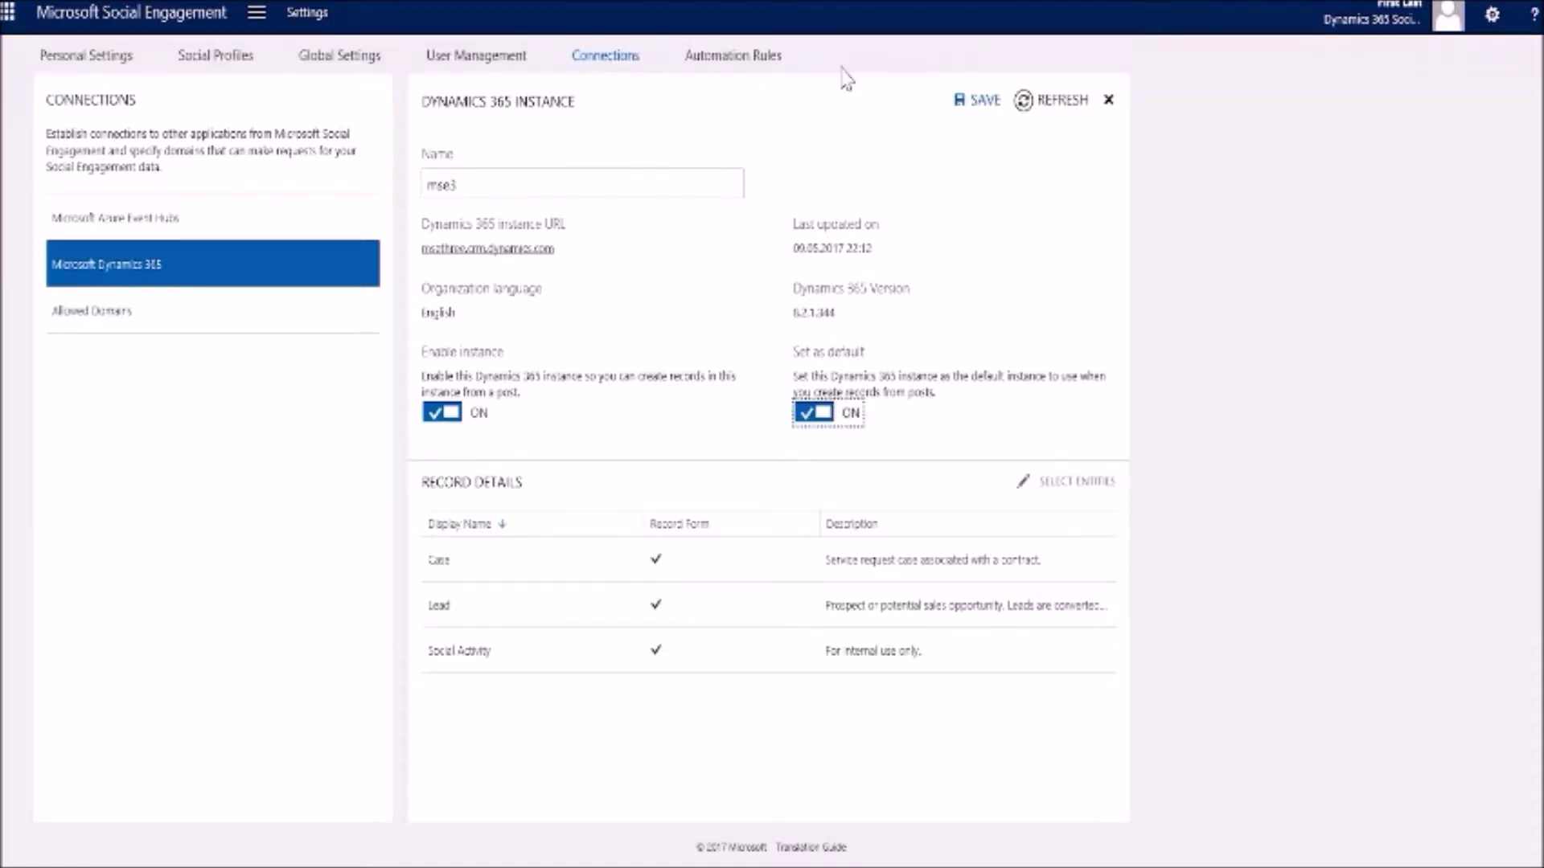
{"action": "left_click", "coordinate": [971, 109]}
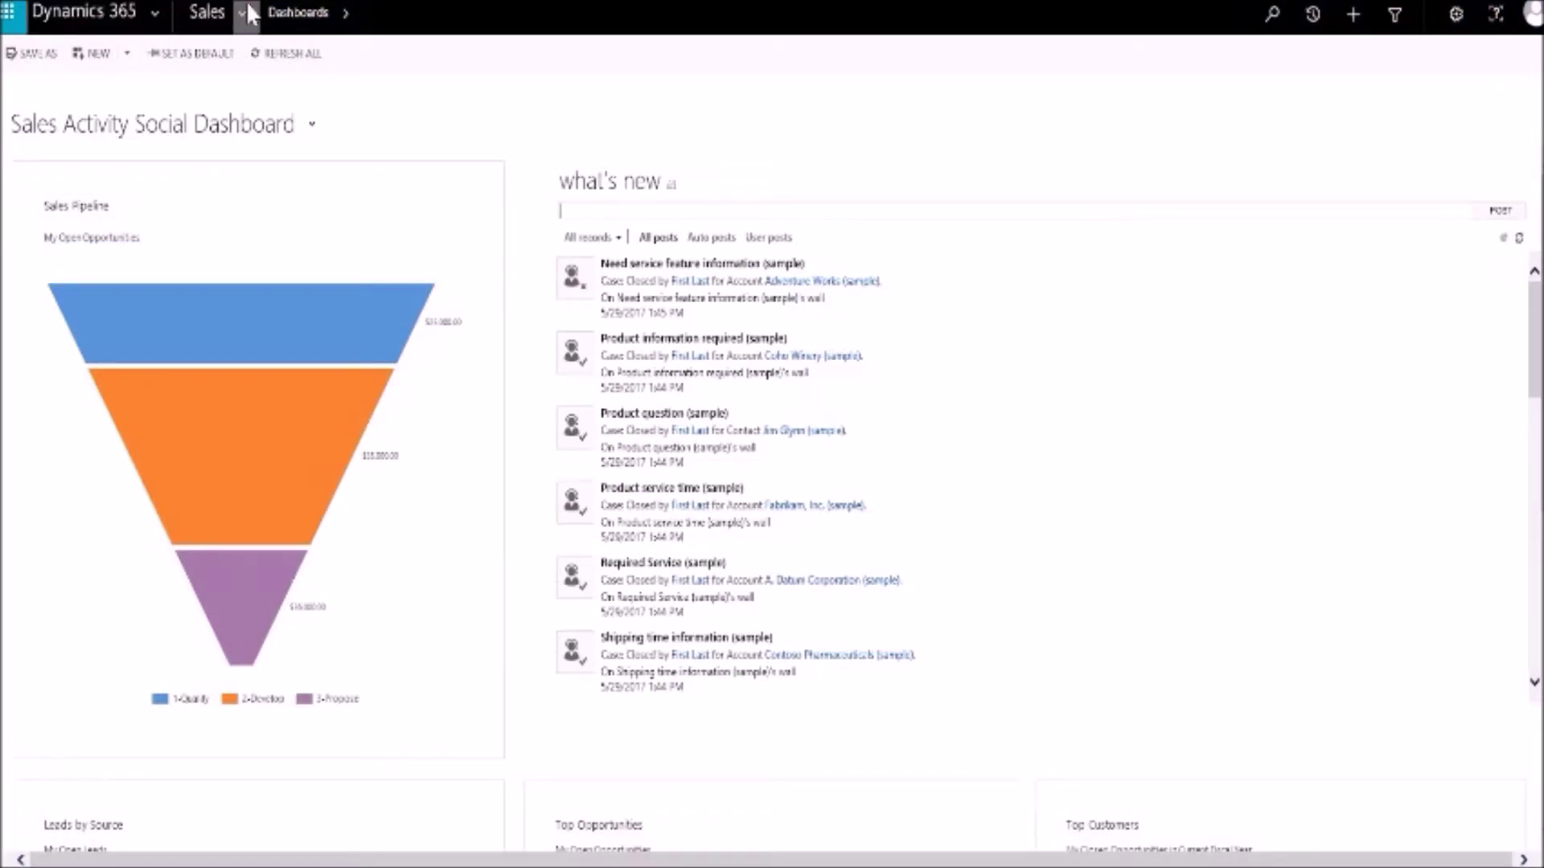
In the Dynamics 365 administration settings, connect the Microsoft Social Engagement configuration to the mse3 Social solution.
{"action": "left_click", "coordinate": [243, 14]}
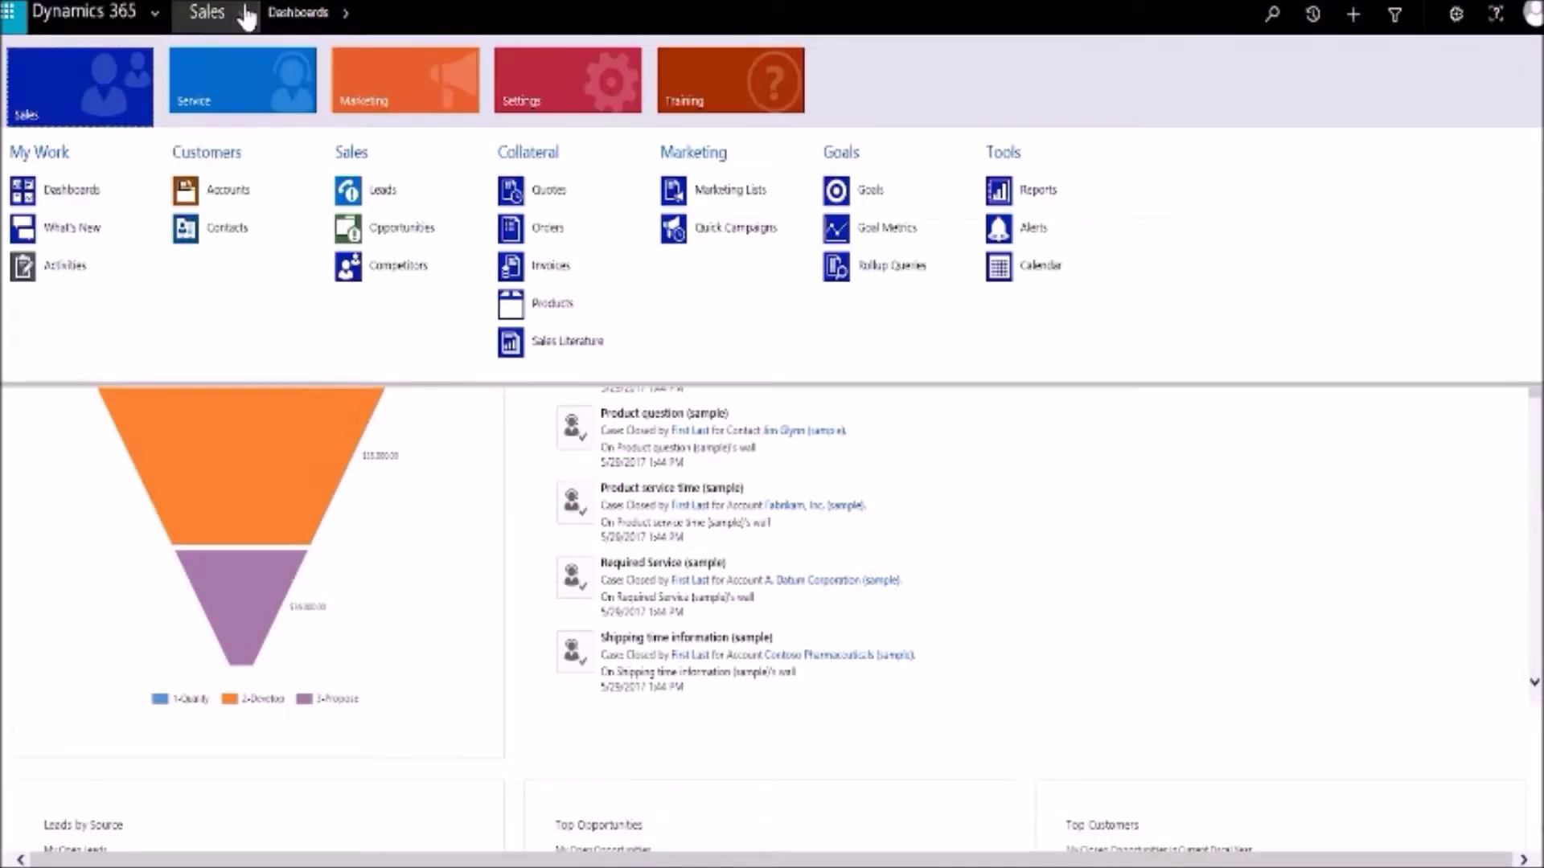
{"action": "left_click", "coordinate": [566, 84]}
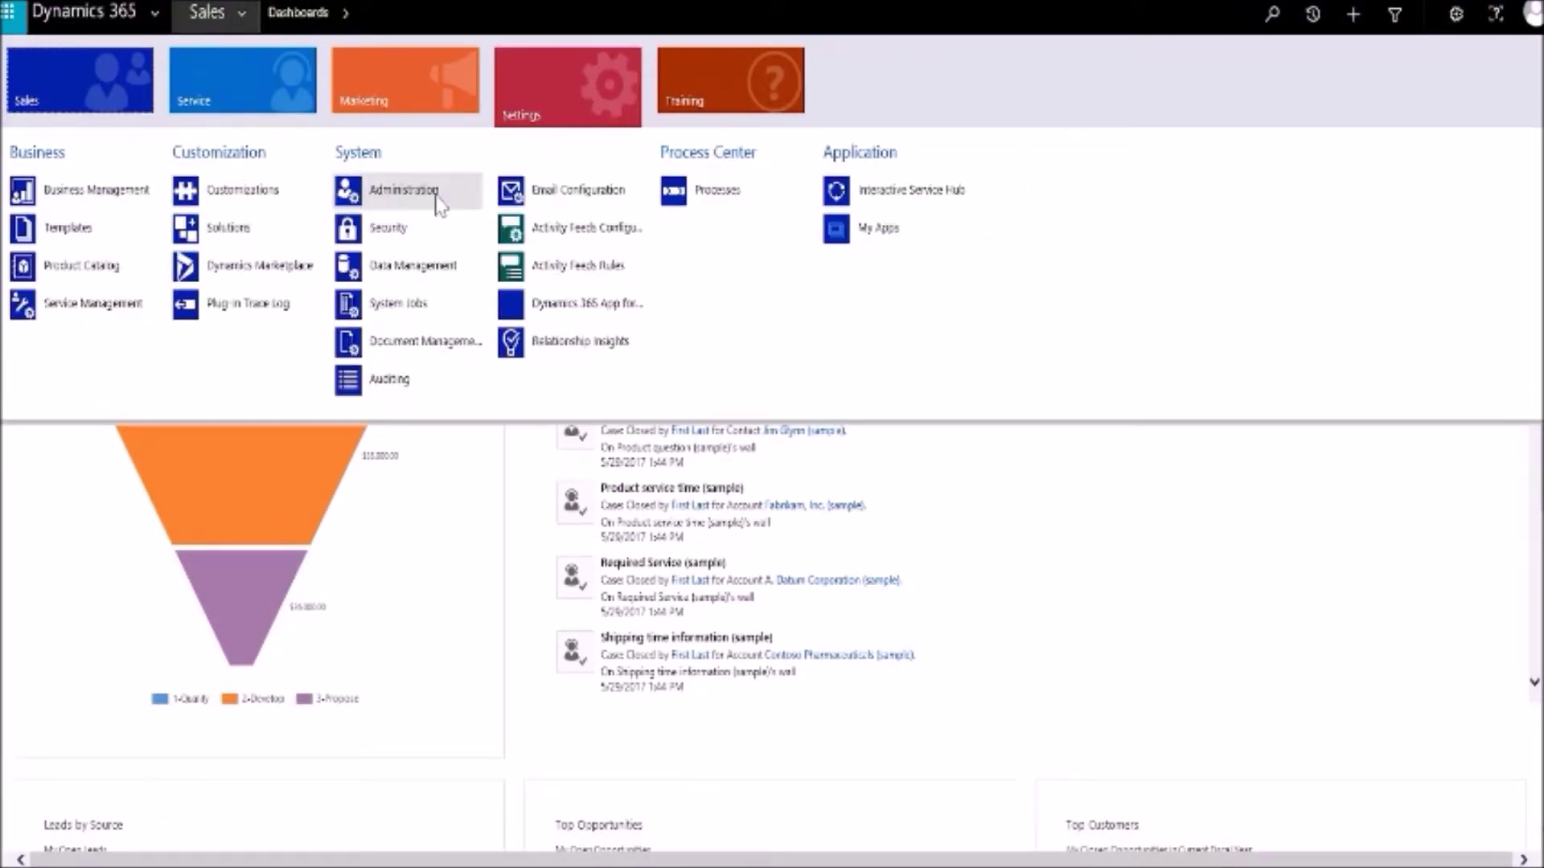
{"action": "left_click", "coordinate": [403, 191]}
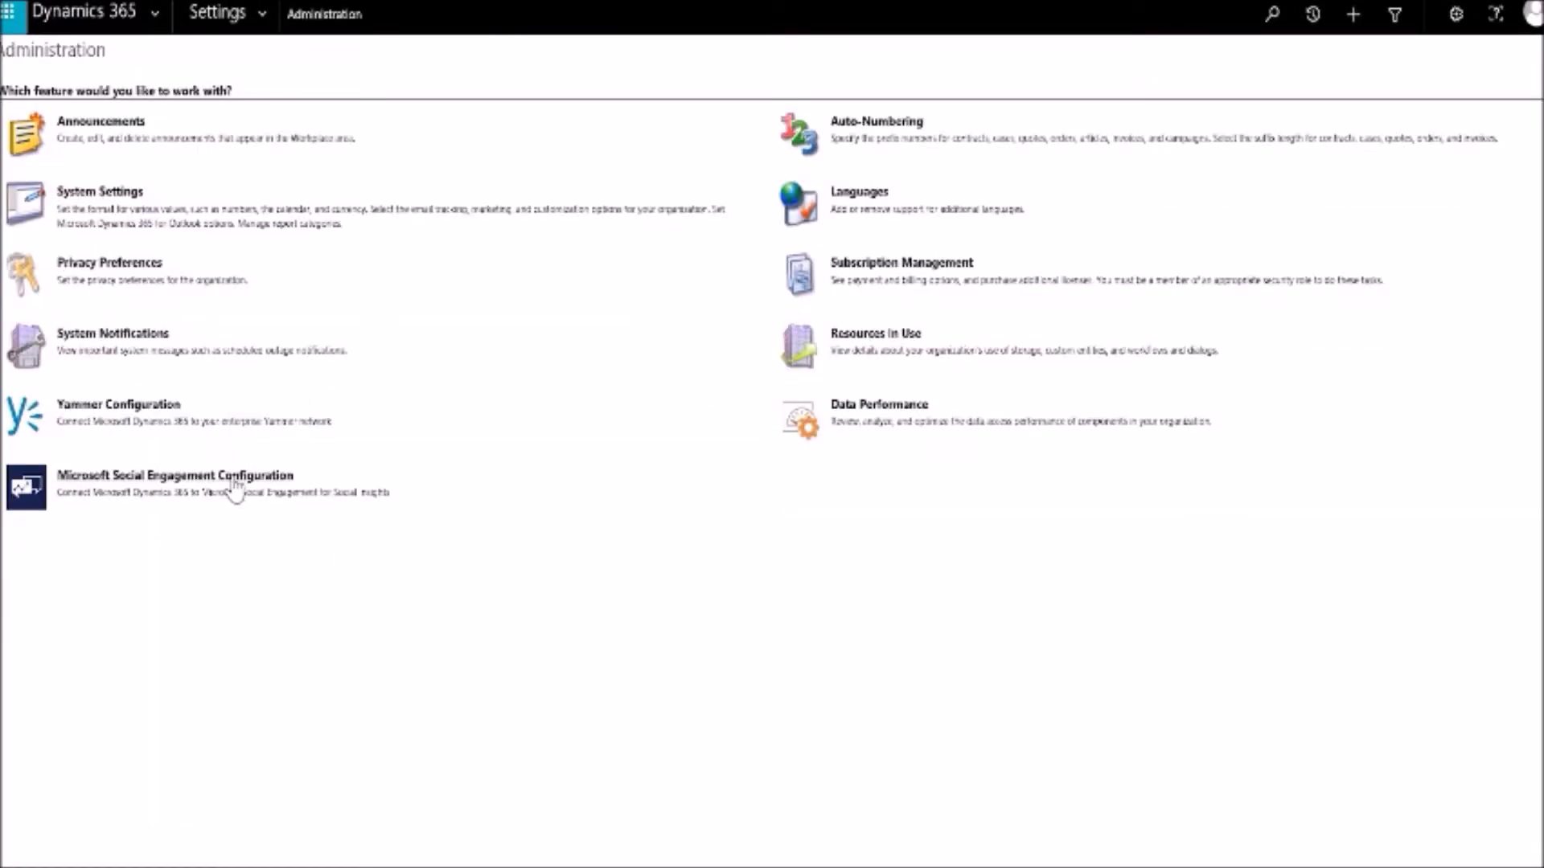
{"action": "left_click", "coordinate": [237, 488]}
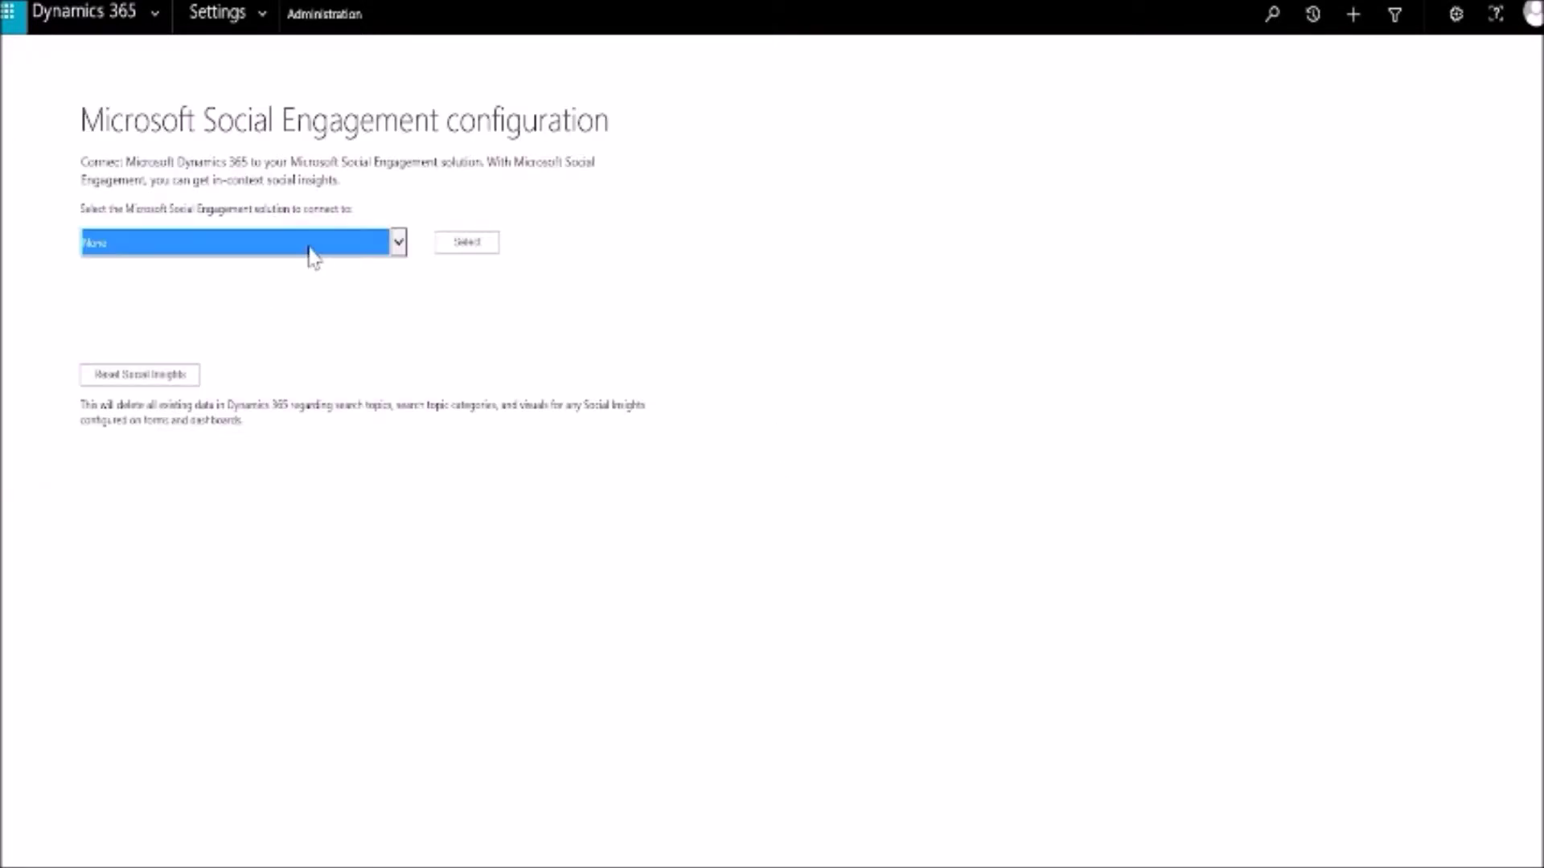
{"action": "left_click", "coordinate": [309, 251]}
{"action": "left_click", "coordinate": [305, 259]}
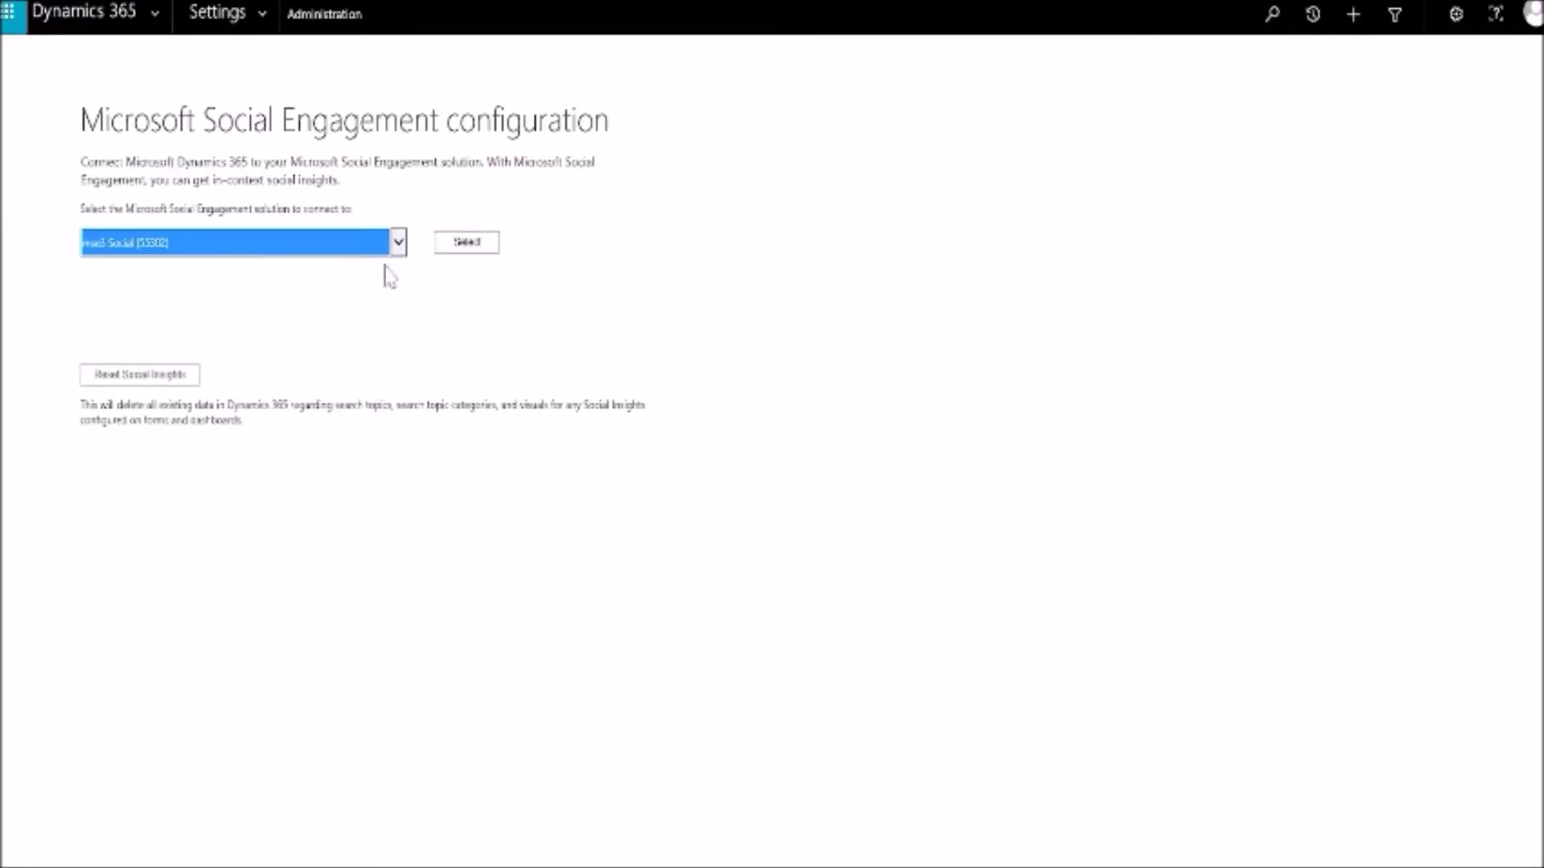
{"action": "left_click", "coordinate": [456, 248]}
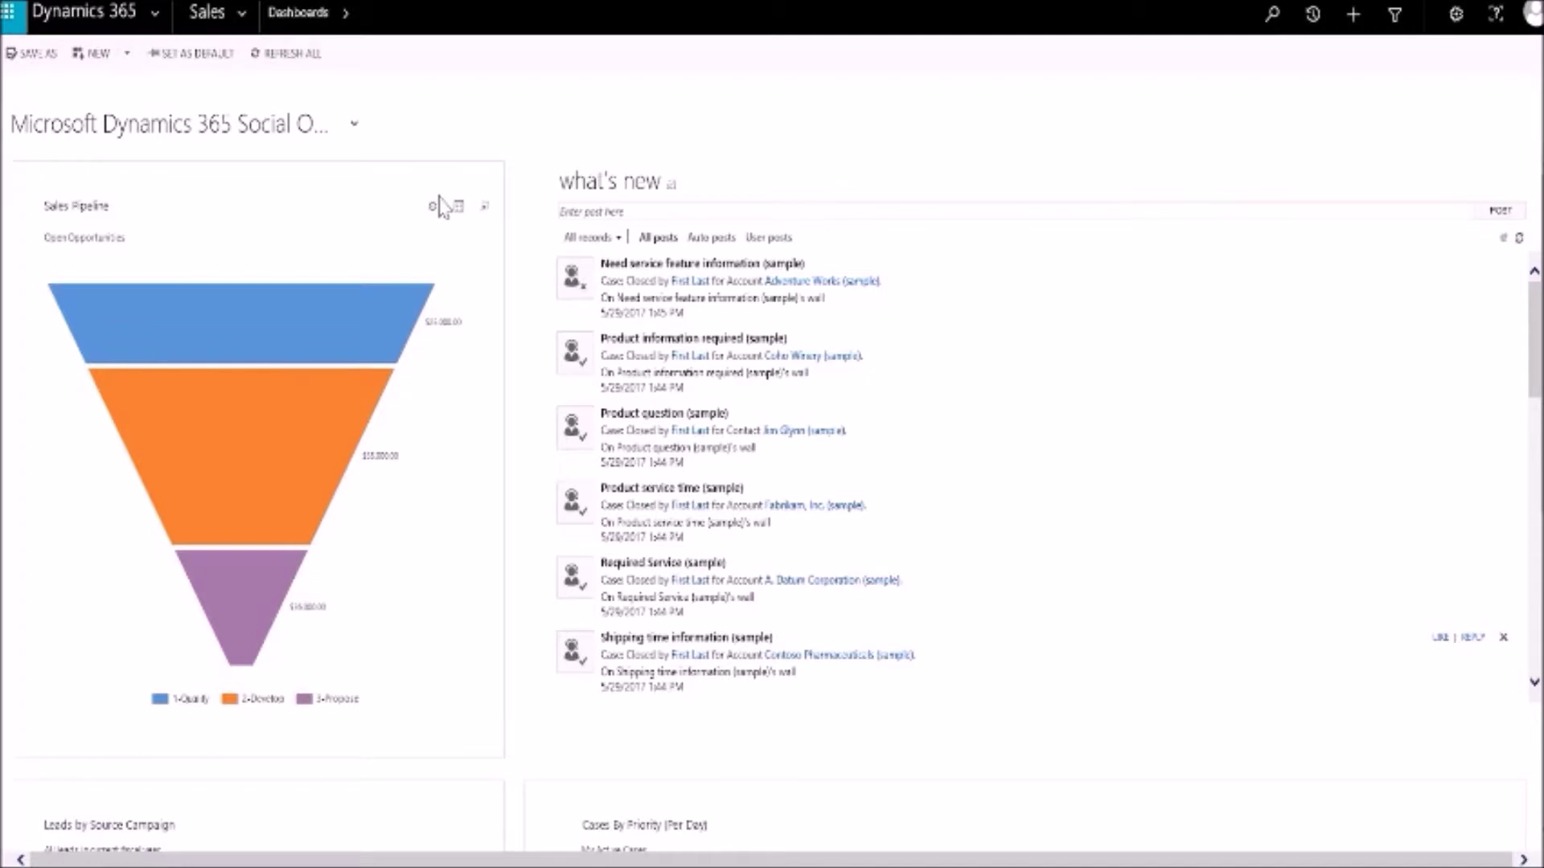
Create a new dashboard with the 2-Column Regular Dashboard layout and name it social.
{"action": "left_click", "coordinate": [100, 53]}
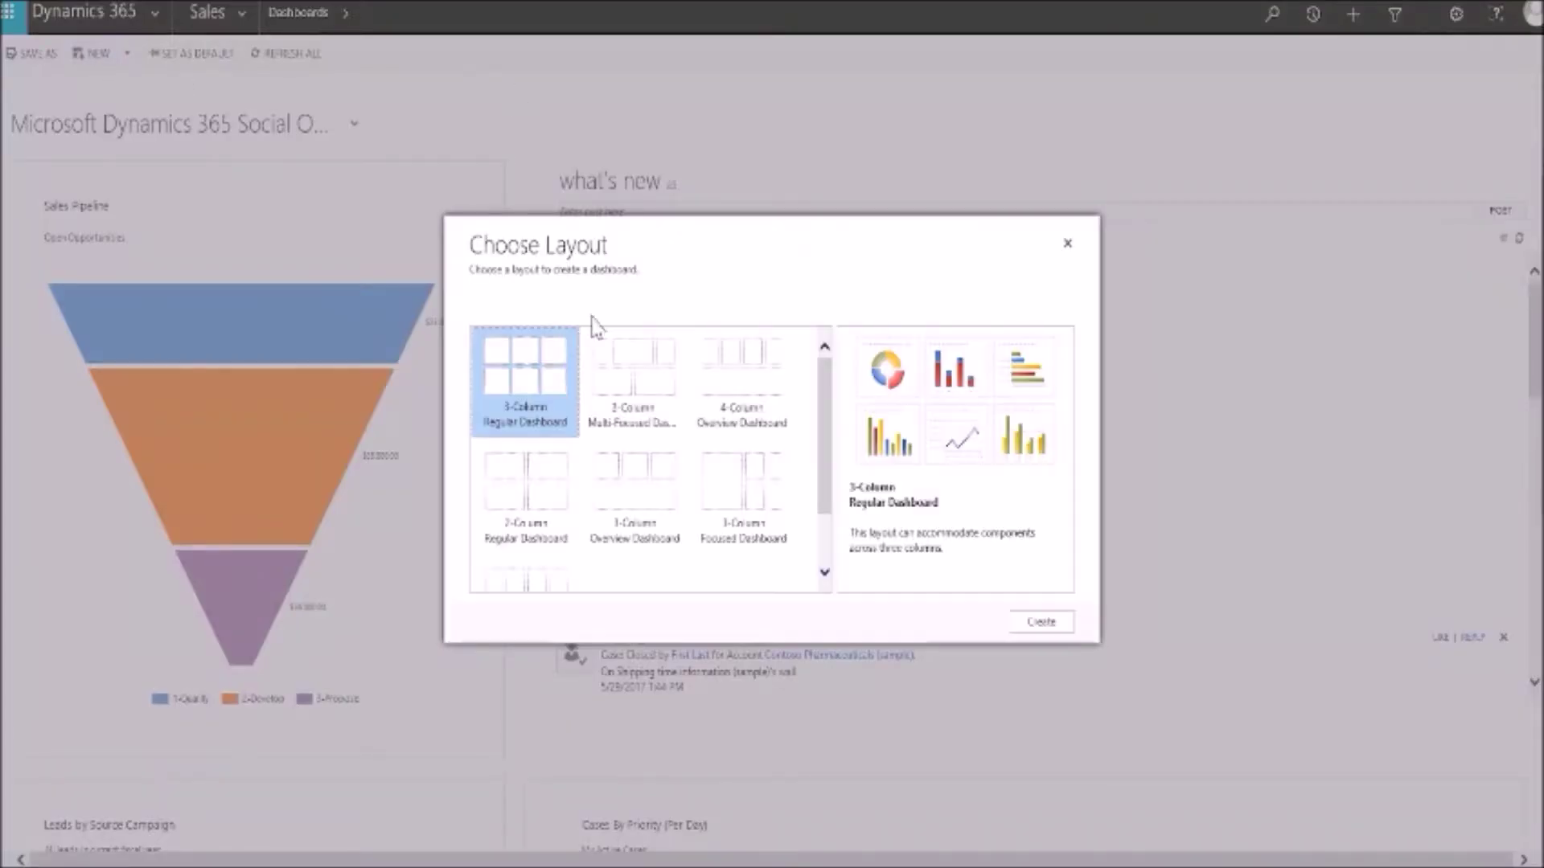
{"action": "left_click", "coordinate": [498, 504]}
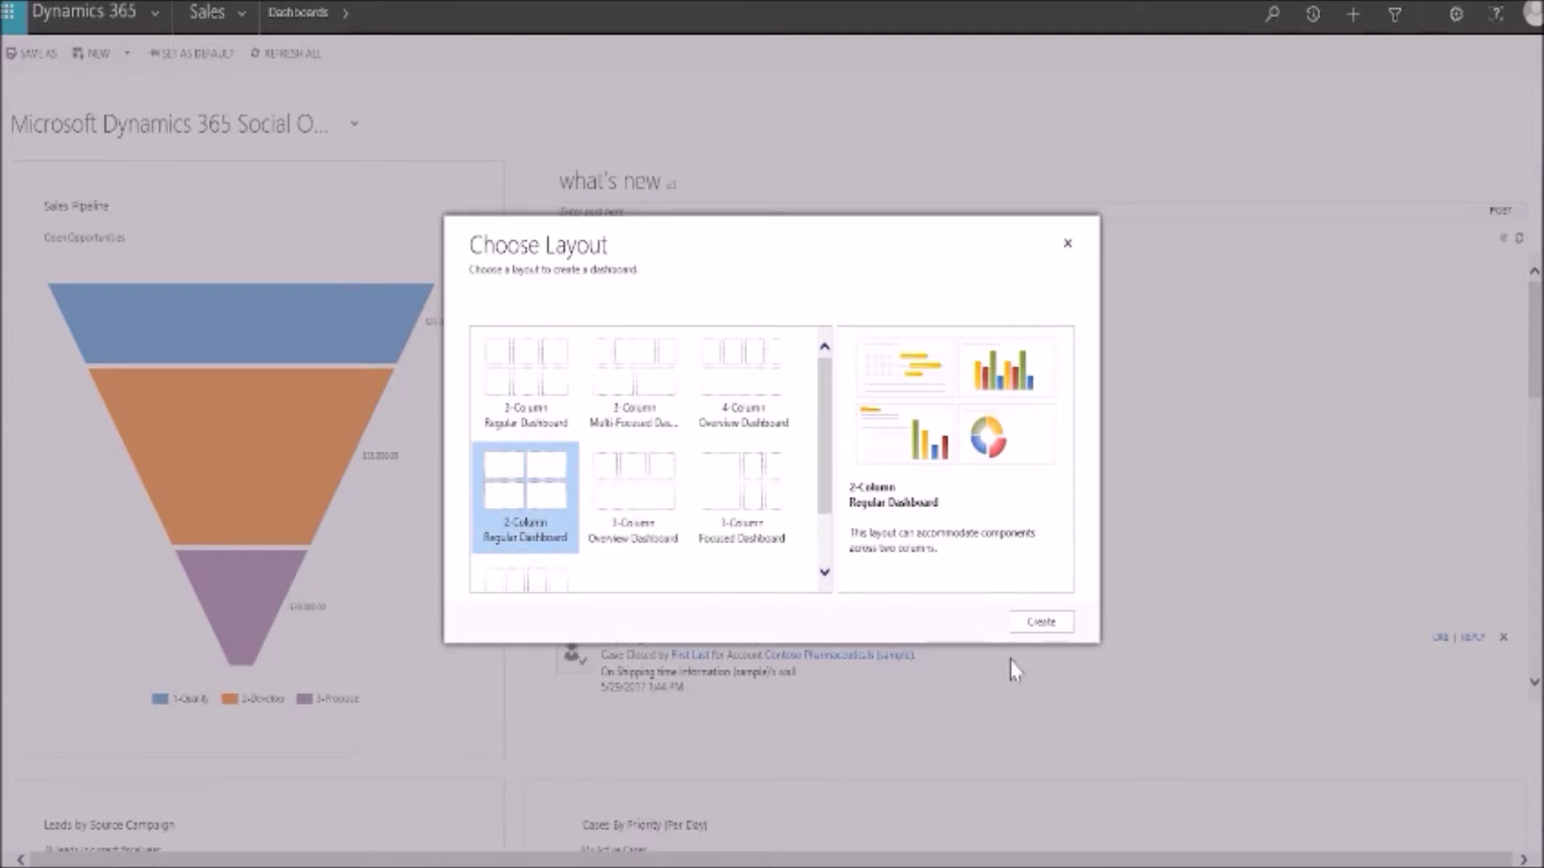
{"action": "left_click", "coordinate": [1035, 626]}
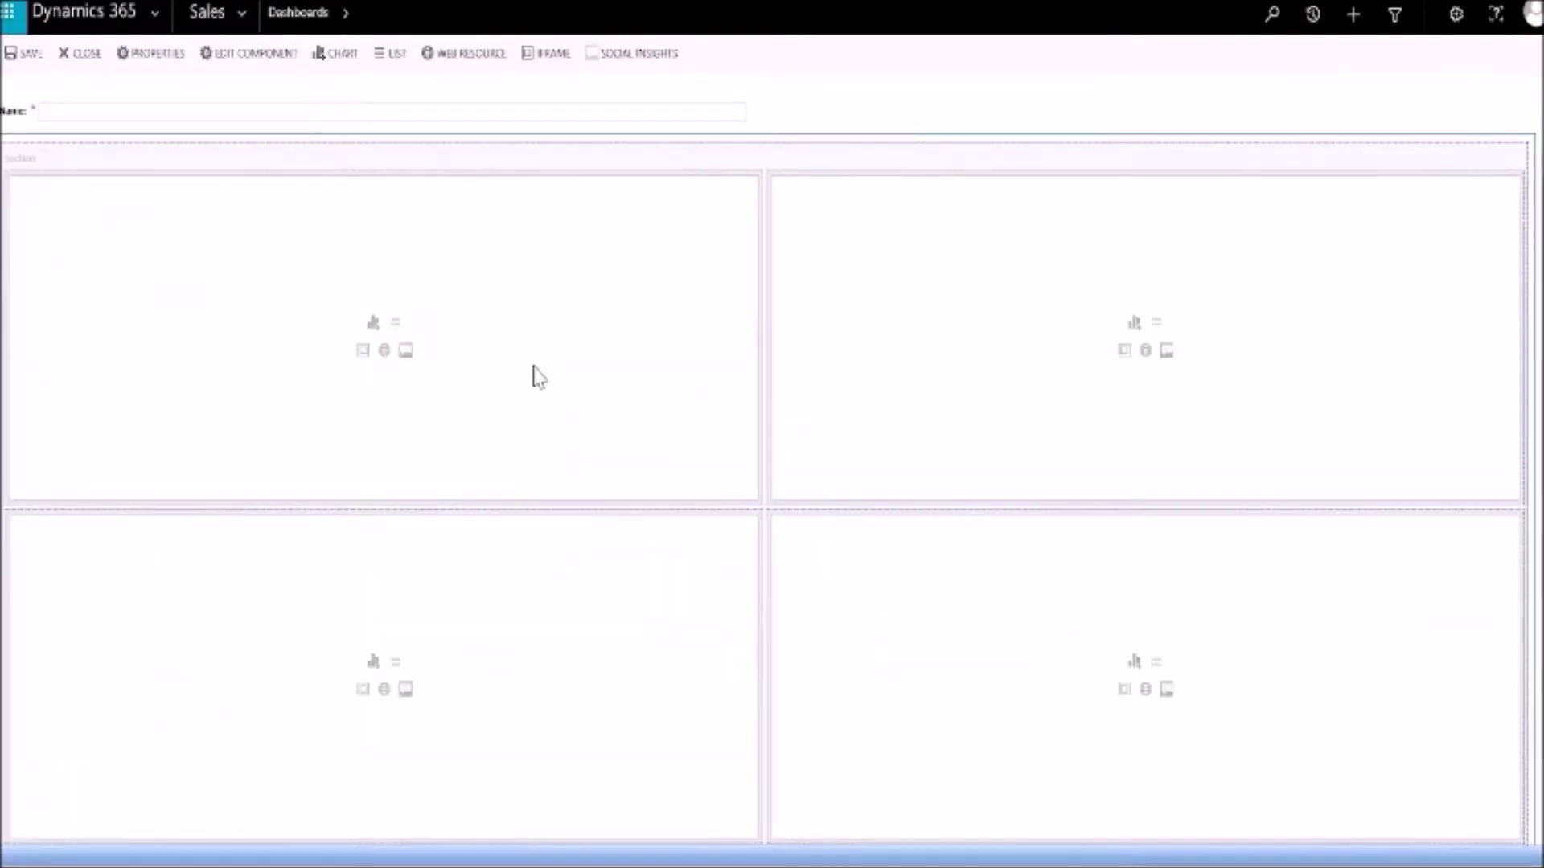
{"action": "left_click", "coordinate": [495, 113]}
{"action": "type", "text": "Sales"}
Set up Social Insights in the dashboard's upper-left section using the existing search topic Dynamics.
{"action": "left_click", "coordinate": [407, 351]}
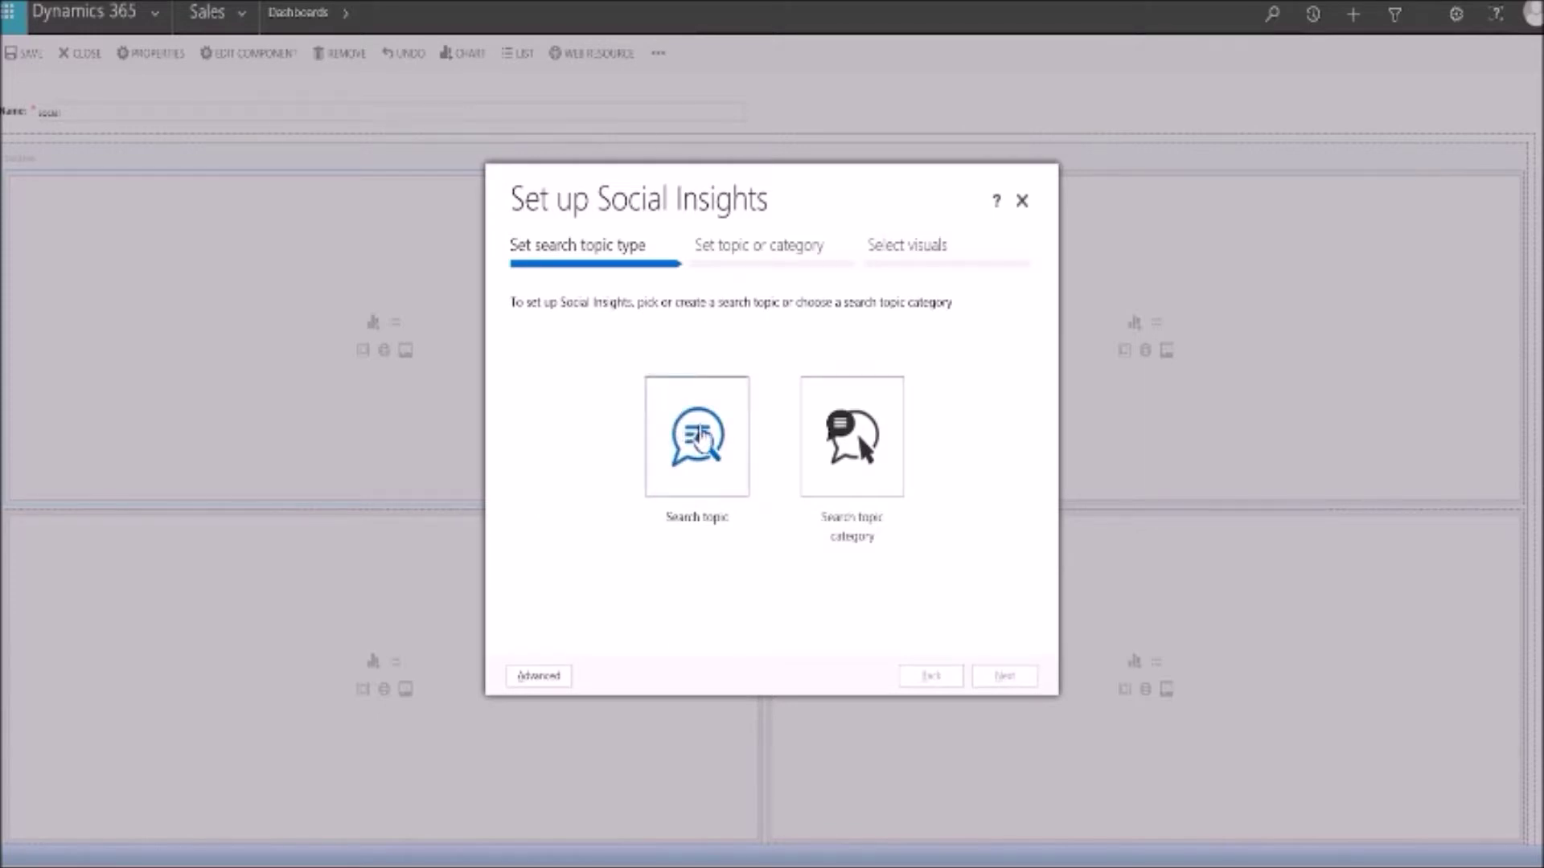
{"action": "left_click", "coordinate": [701, 437]}
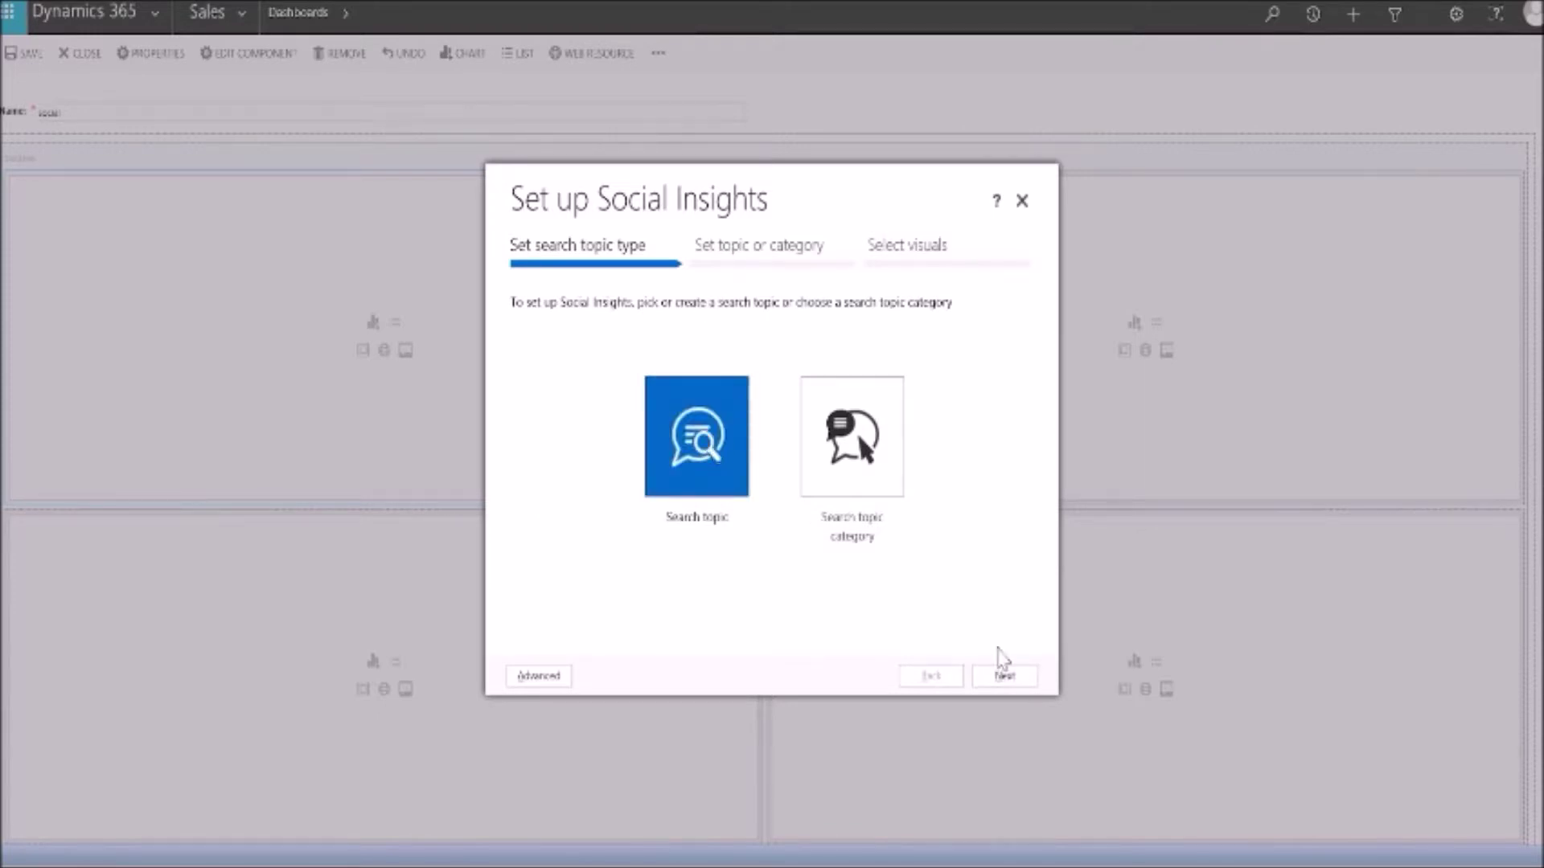
{"action": "left_click", "coordinate": [1019, 682]}
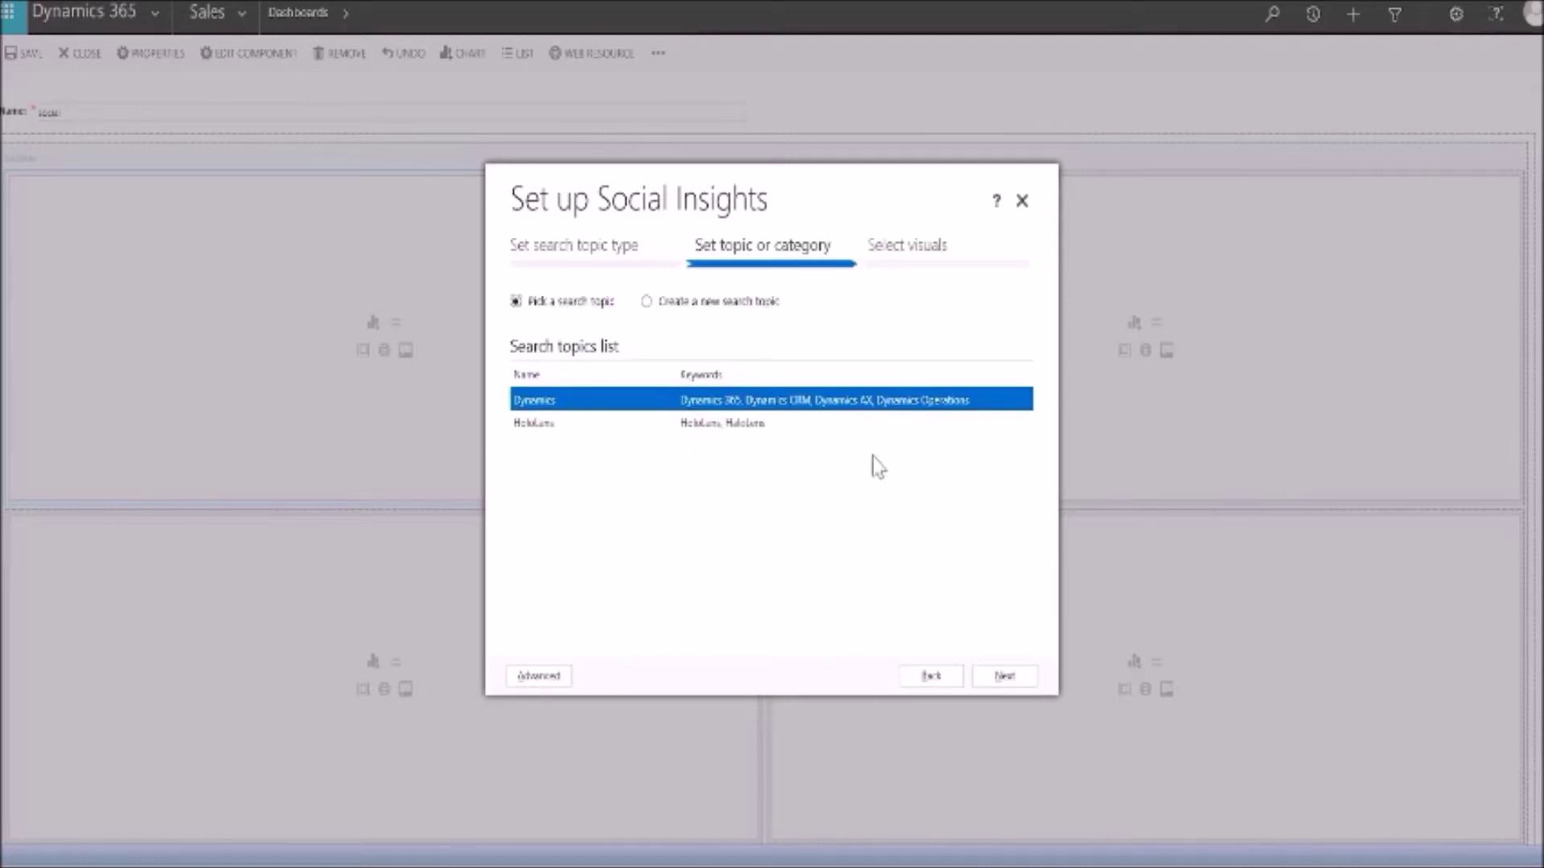
{"action": "left_click", "coordinate": [1005, 677]}
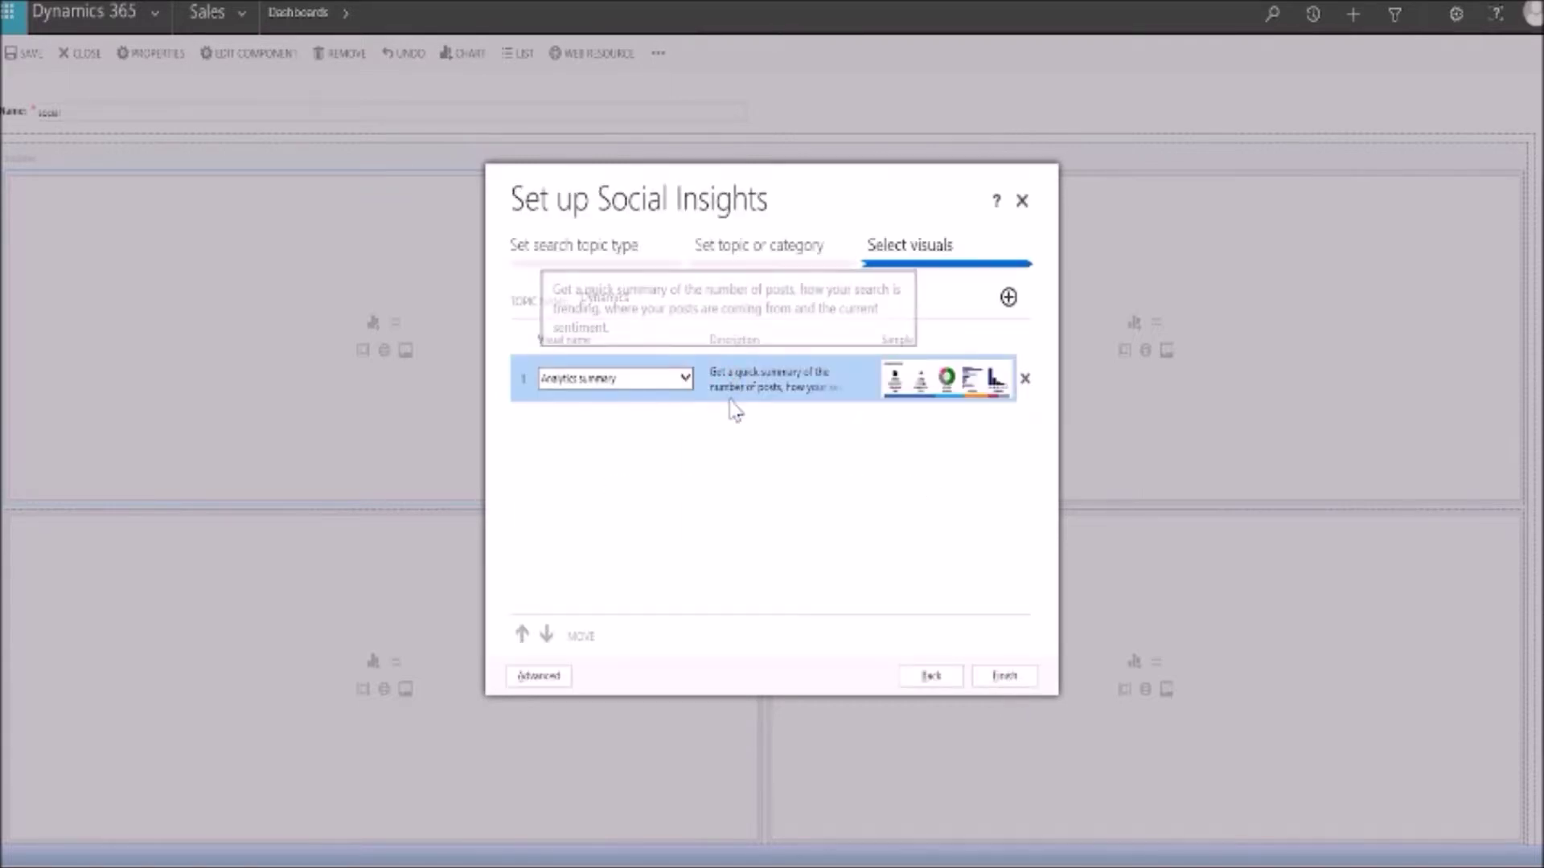
Add the Buzz and Languages visuals after the Analytics summary and finish the Social Insights setup.
{"action": "left_click", "coordinate": [1008, 298]}
{"action": "left_click", "coordinate": [1008, 299]}
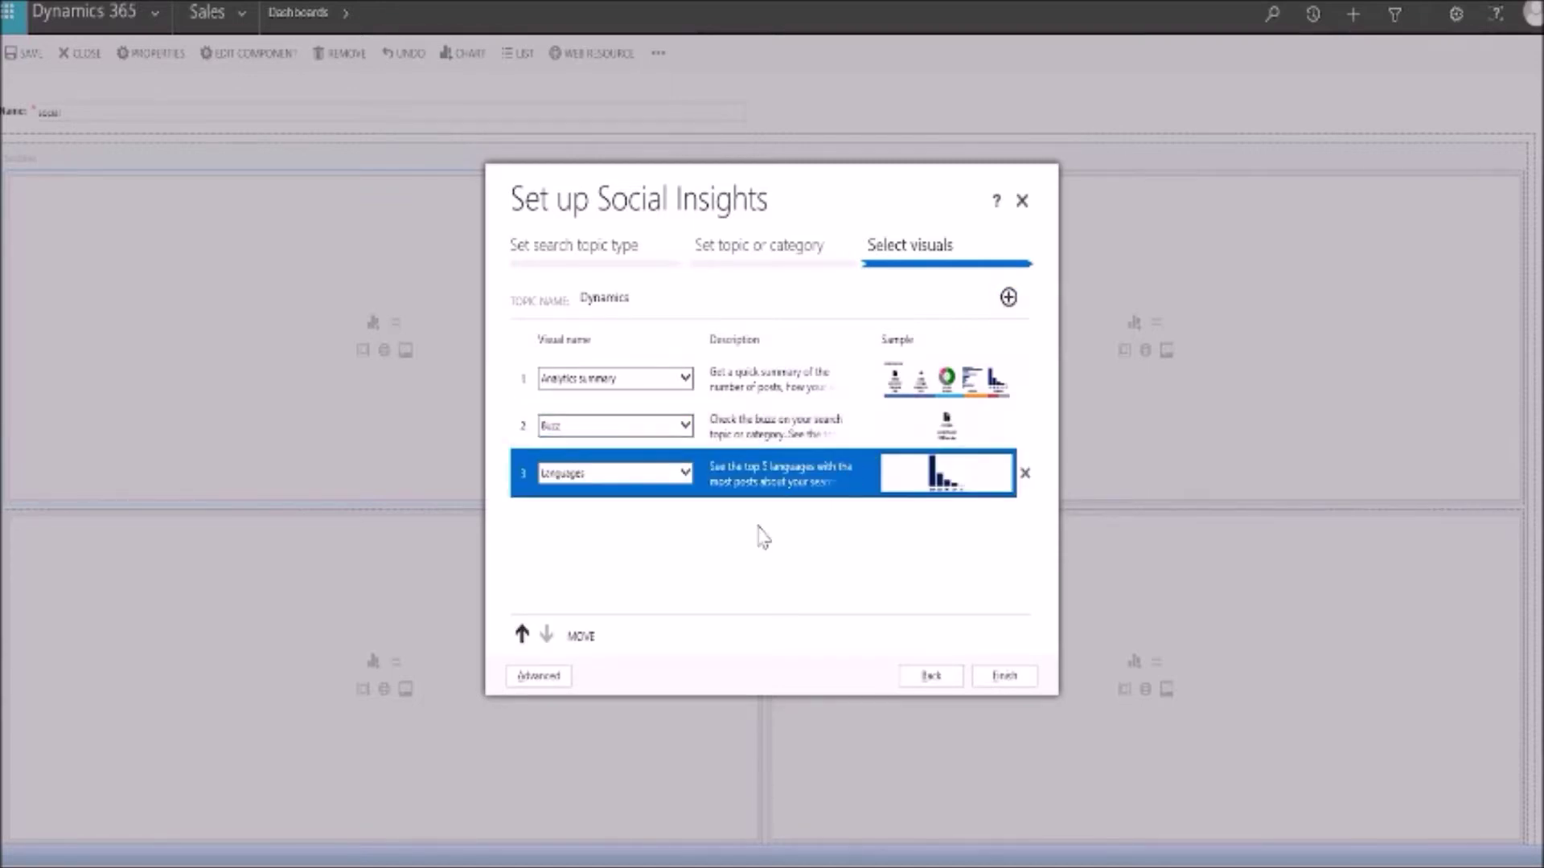
{"action": "left_click", "coordinate": [685, 474]}
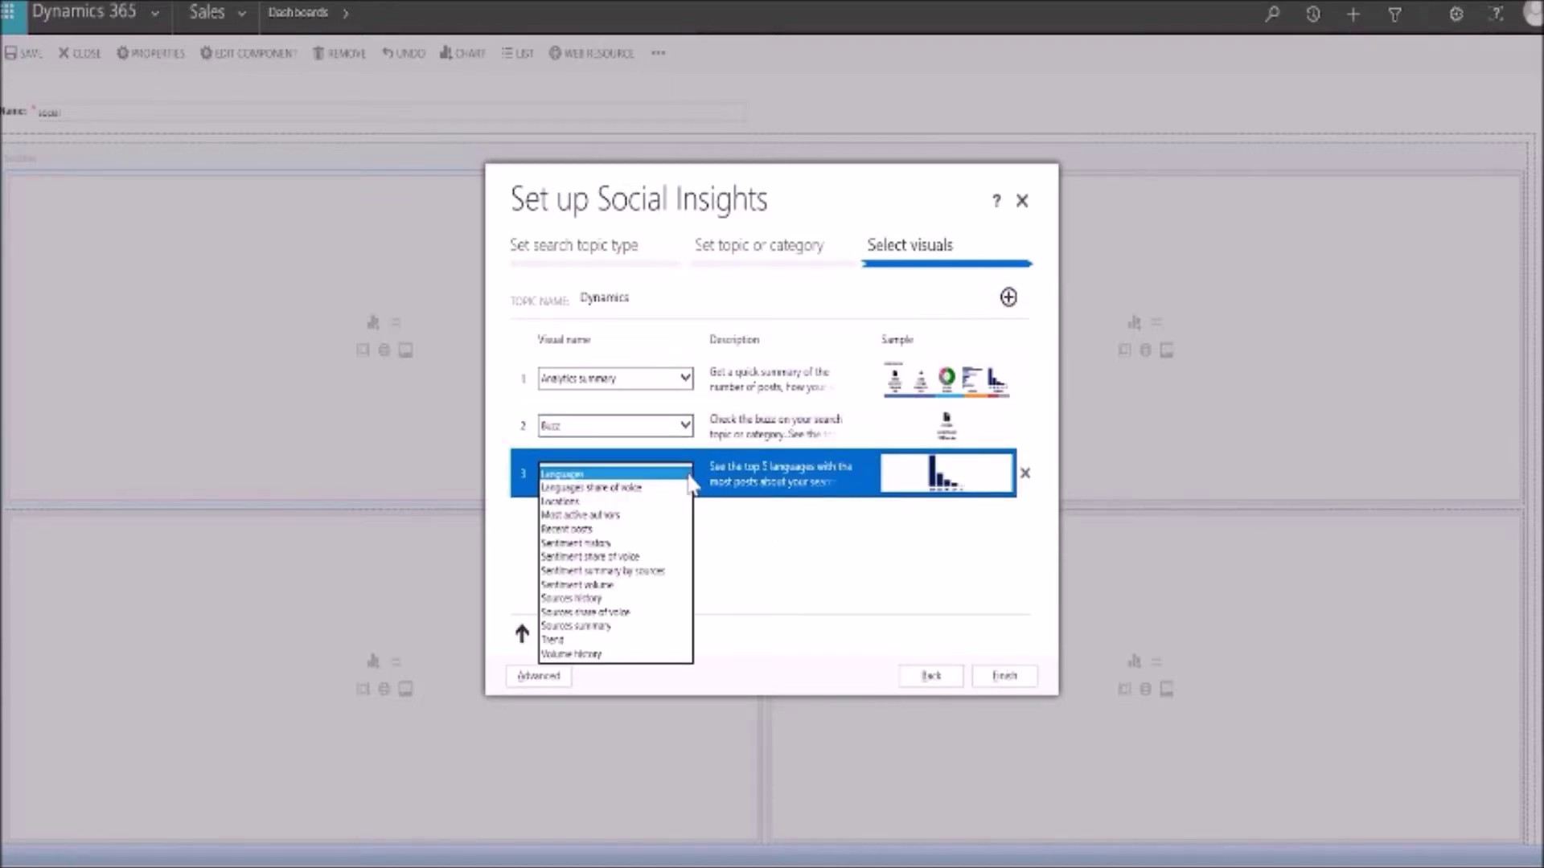
{"action": "left_click", "coordinate": [689, 476]}
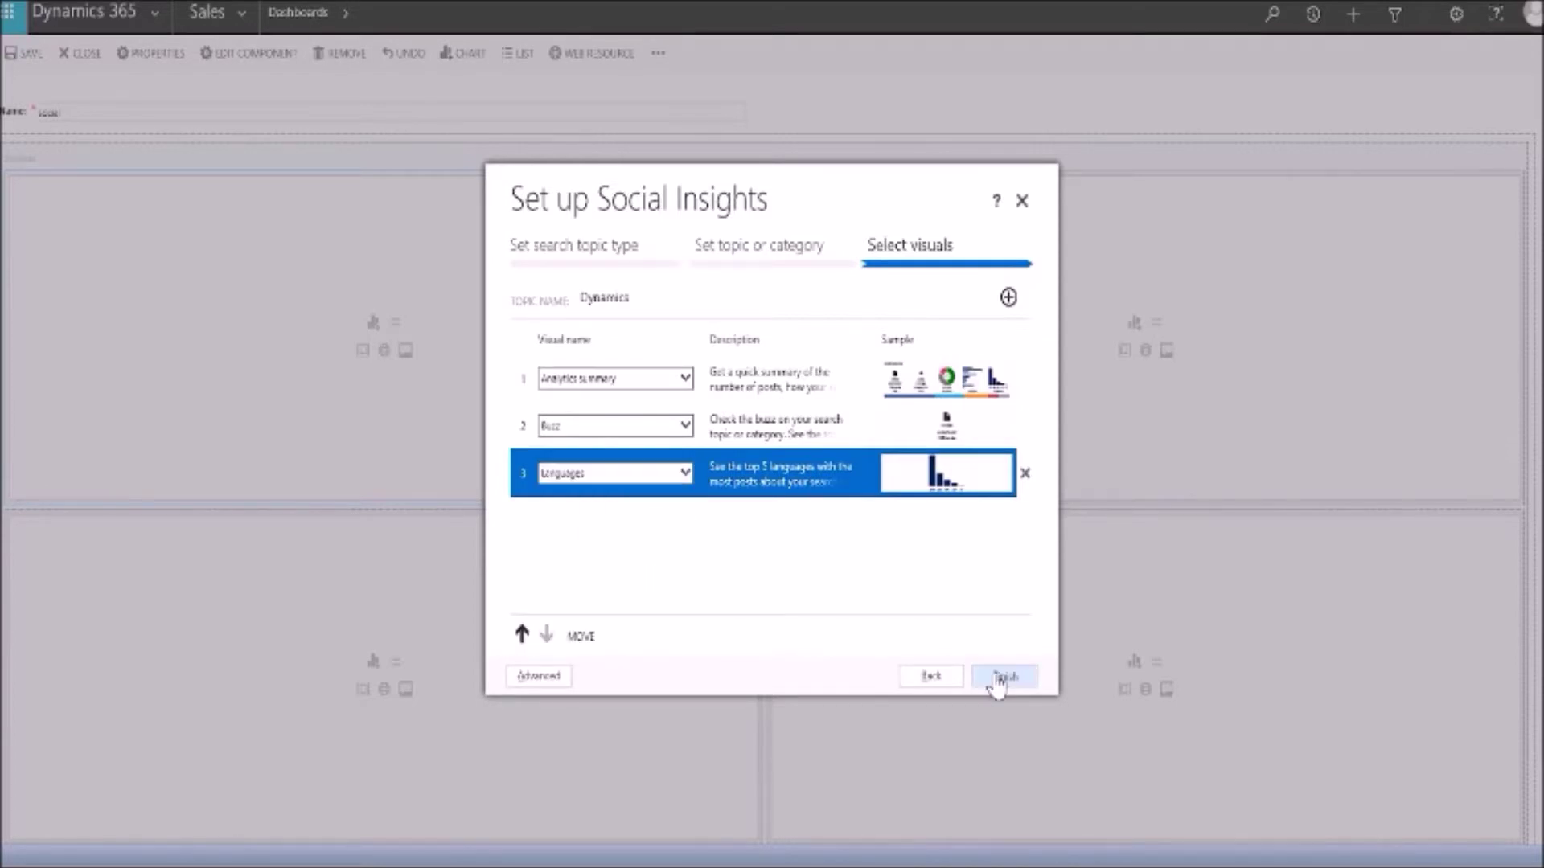
{"action": "left_click", "coordinate": [1003, 677]}
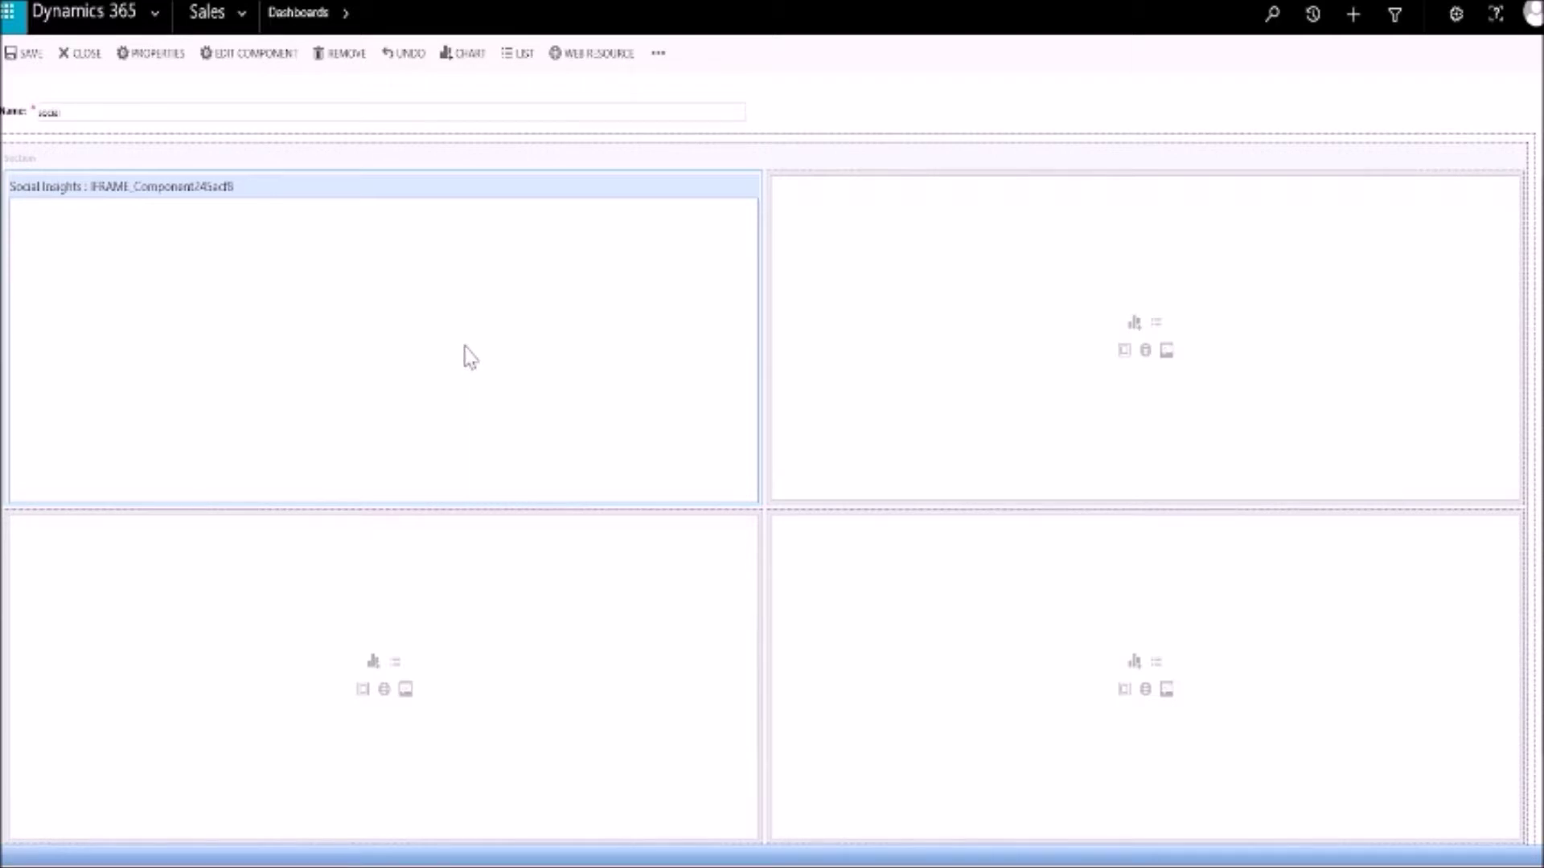
Increase the width and height of the Social Insights component on the dashboard.
{"action": "left_click", "coordinate": [664, 58]}
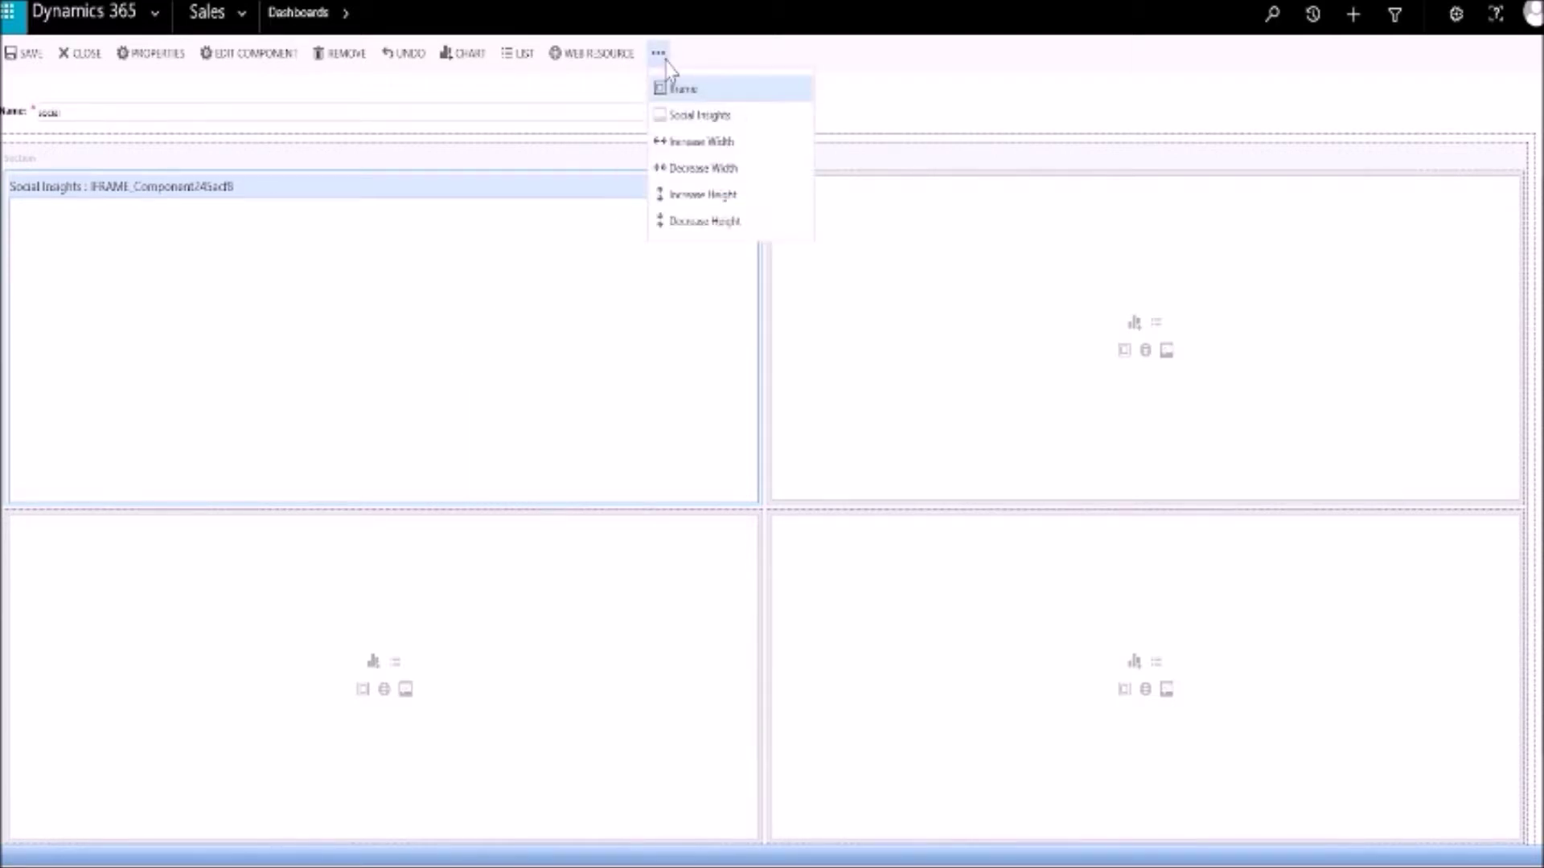
{"action": "key", "text": "Return"}
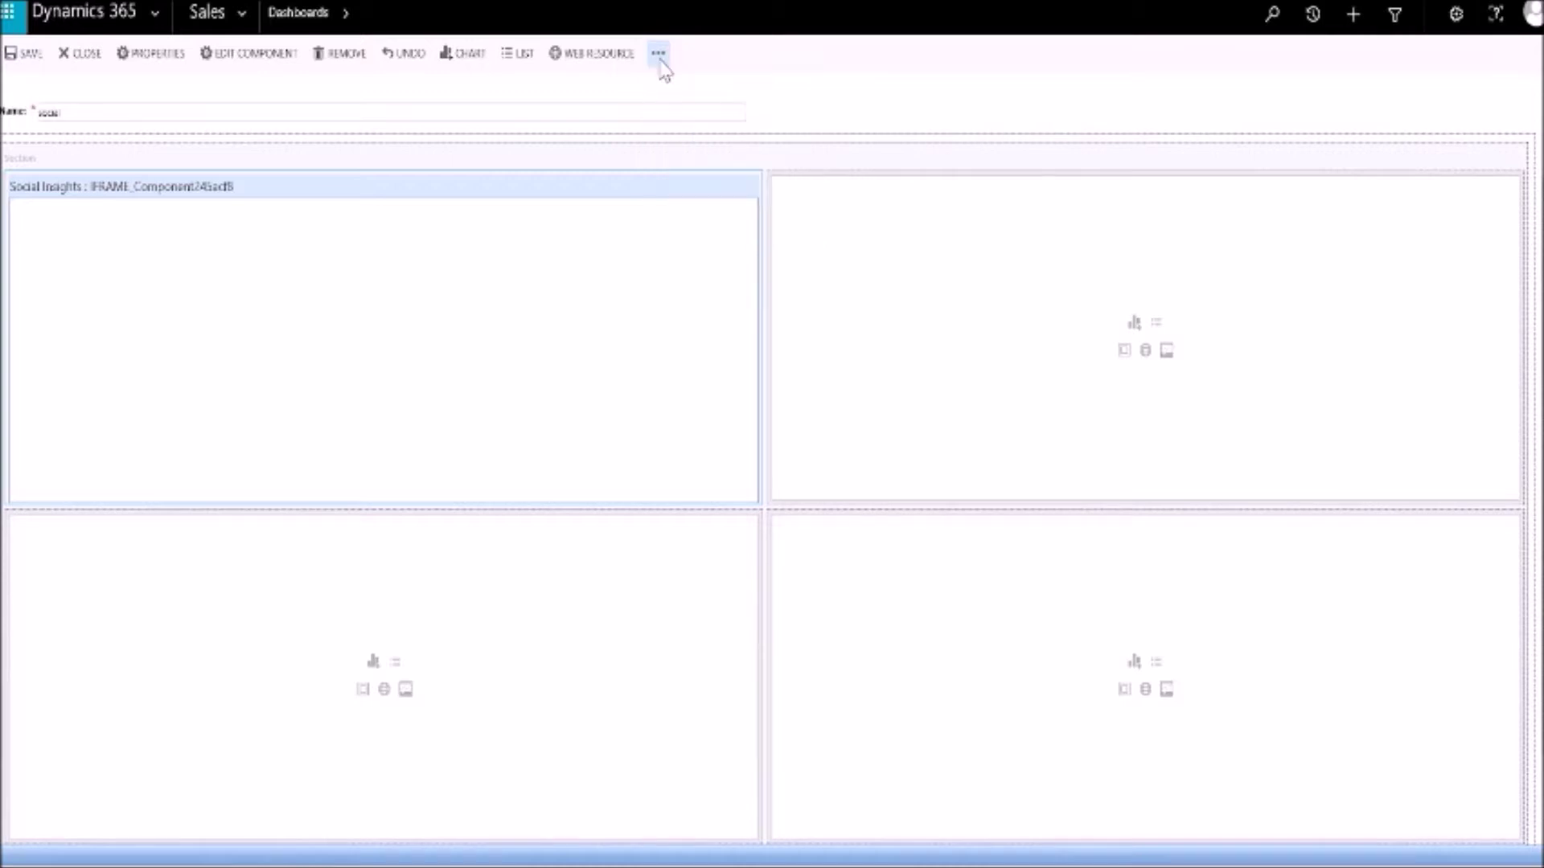
{"action": "left_click", "coordinate": [659, 60]}
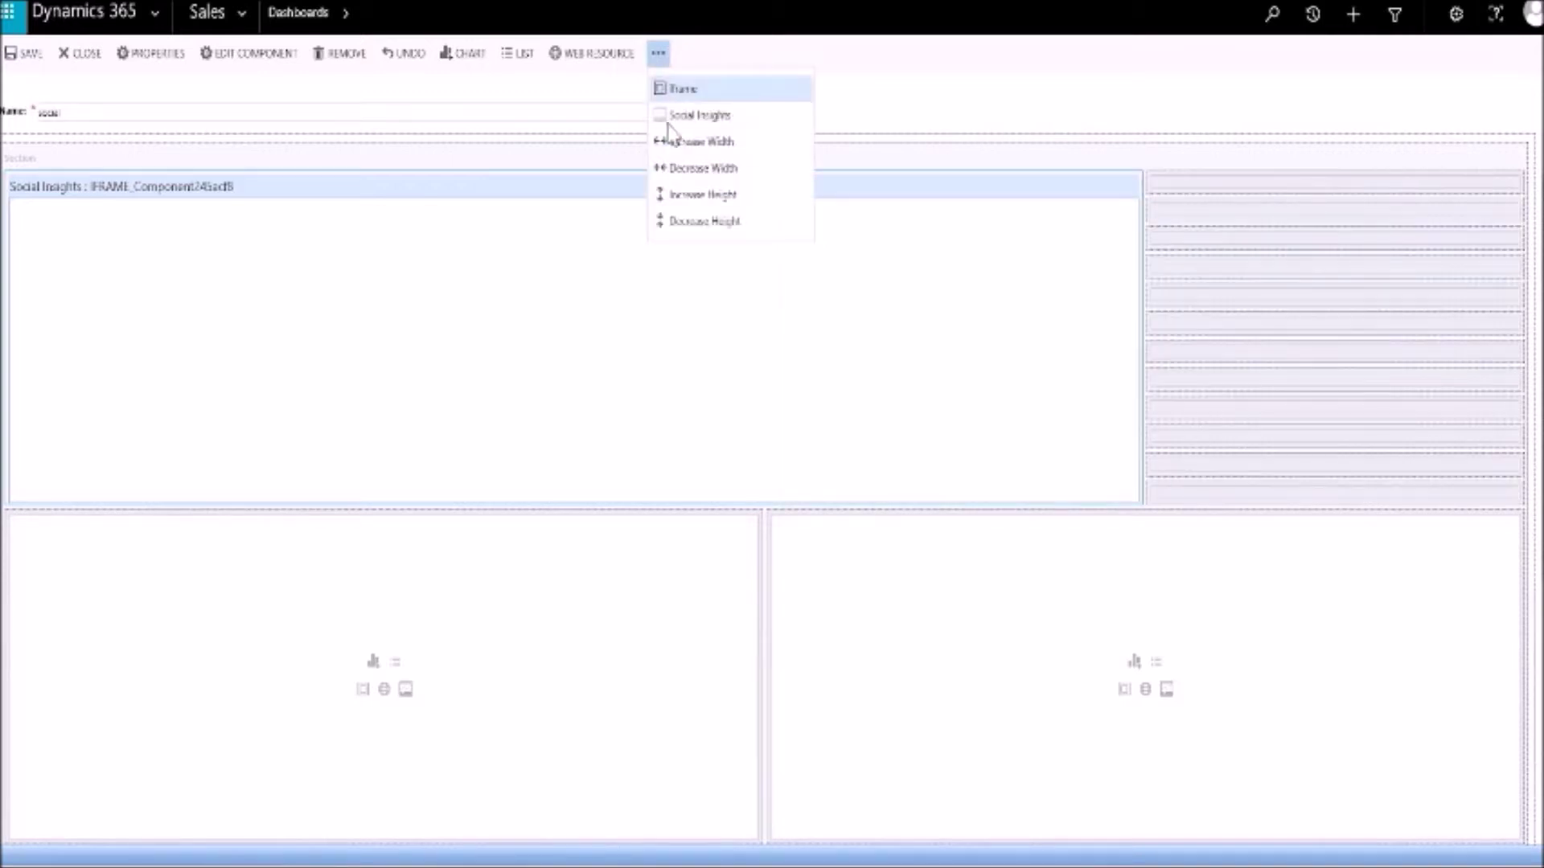
{"action": "left_click", "coordinate": [672, 197]}
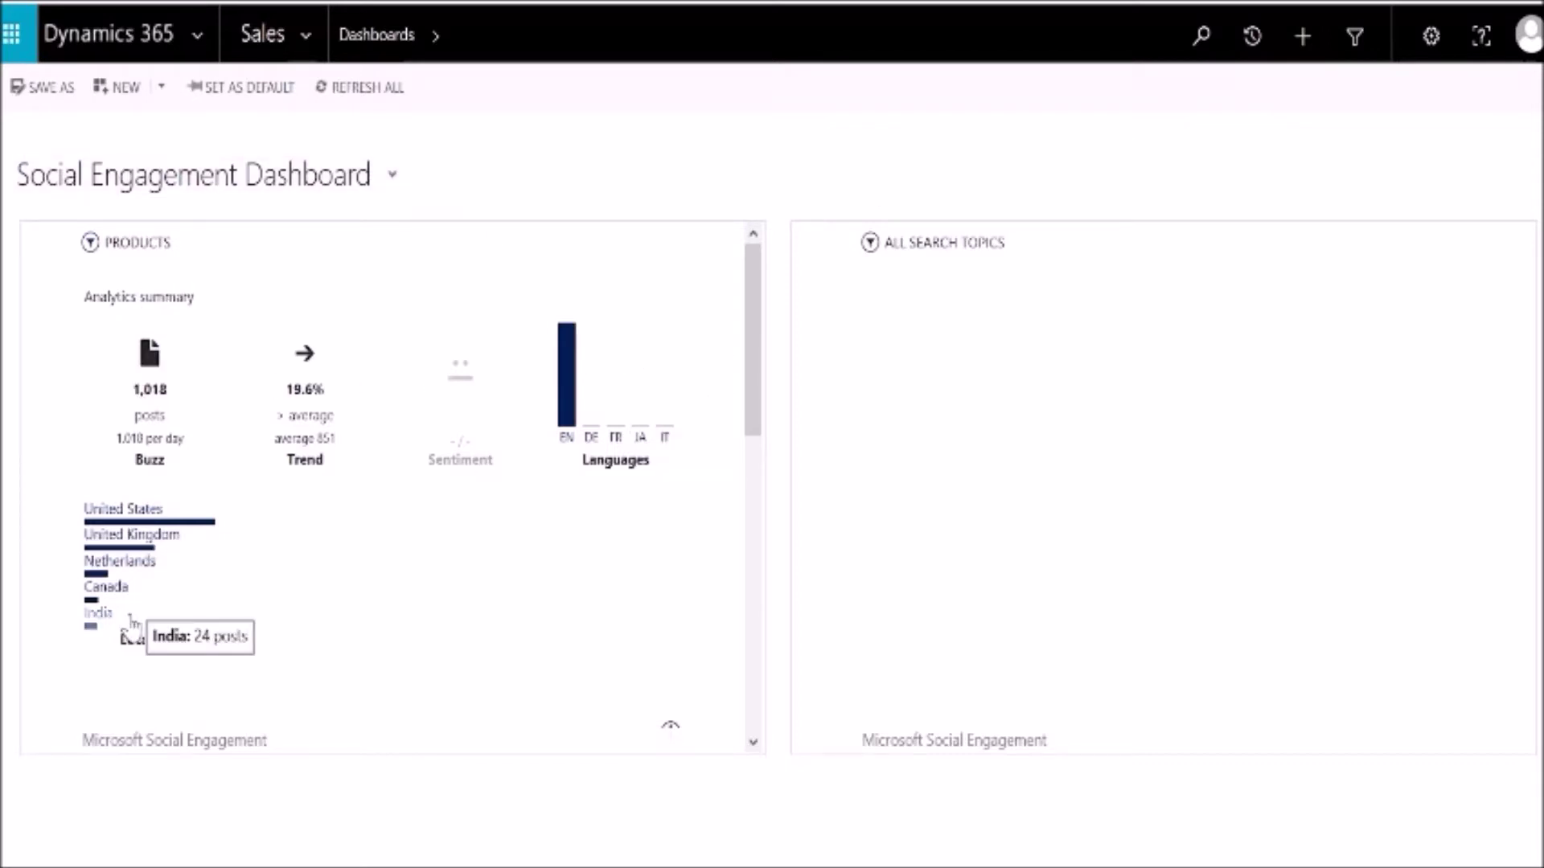
Examine the Products analytics summary, recent posts and locations on the Social Engagement Dashboard.
{"action": "scroll", "coordinate": [128, 627], "scroll_direction": "down", "scroll_amount": 3}
{"action": "scroll", "coordinate": [193, 539], "scroll_direction": "down", "scroll_amount": 5}
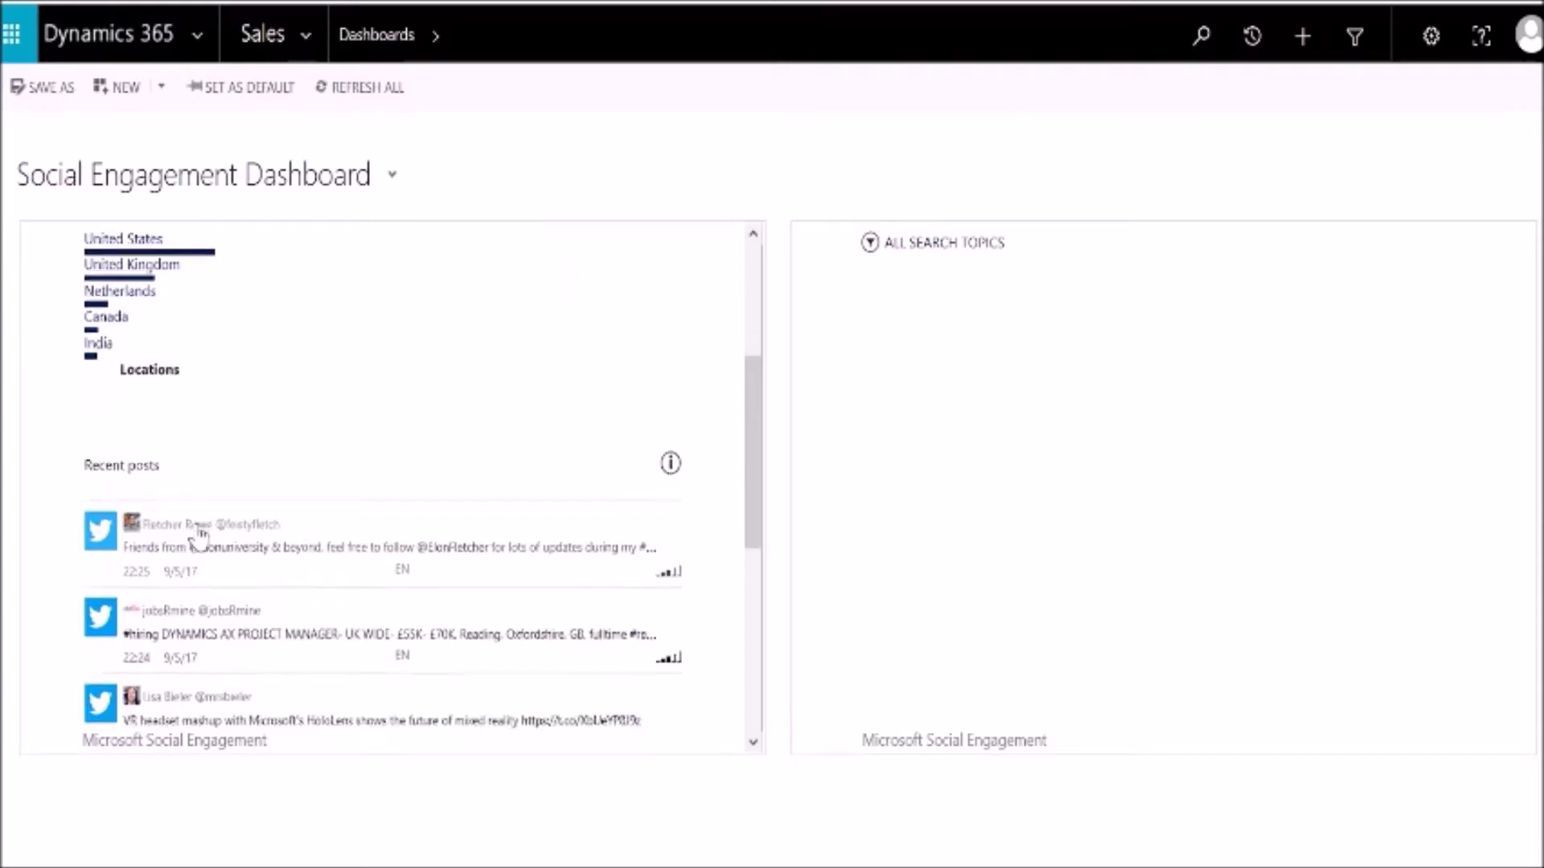
{"action": "scroll", "coordinate": [198, 537], "scroll_direction": "down", "scroll_amount": 1}
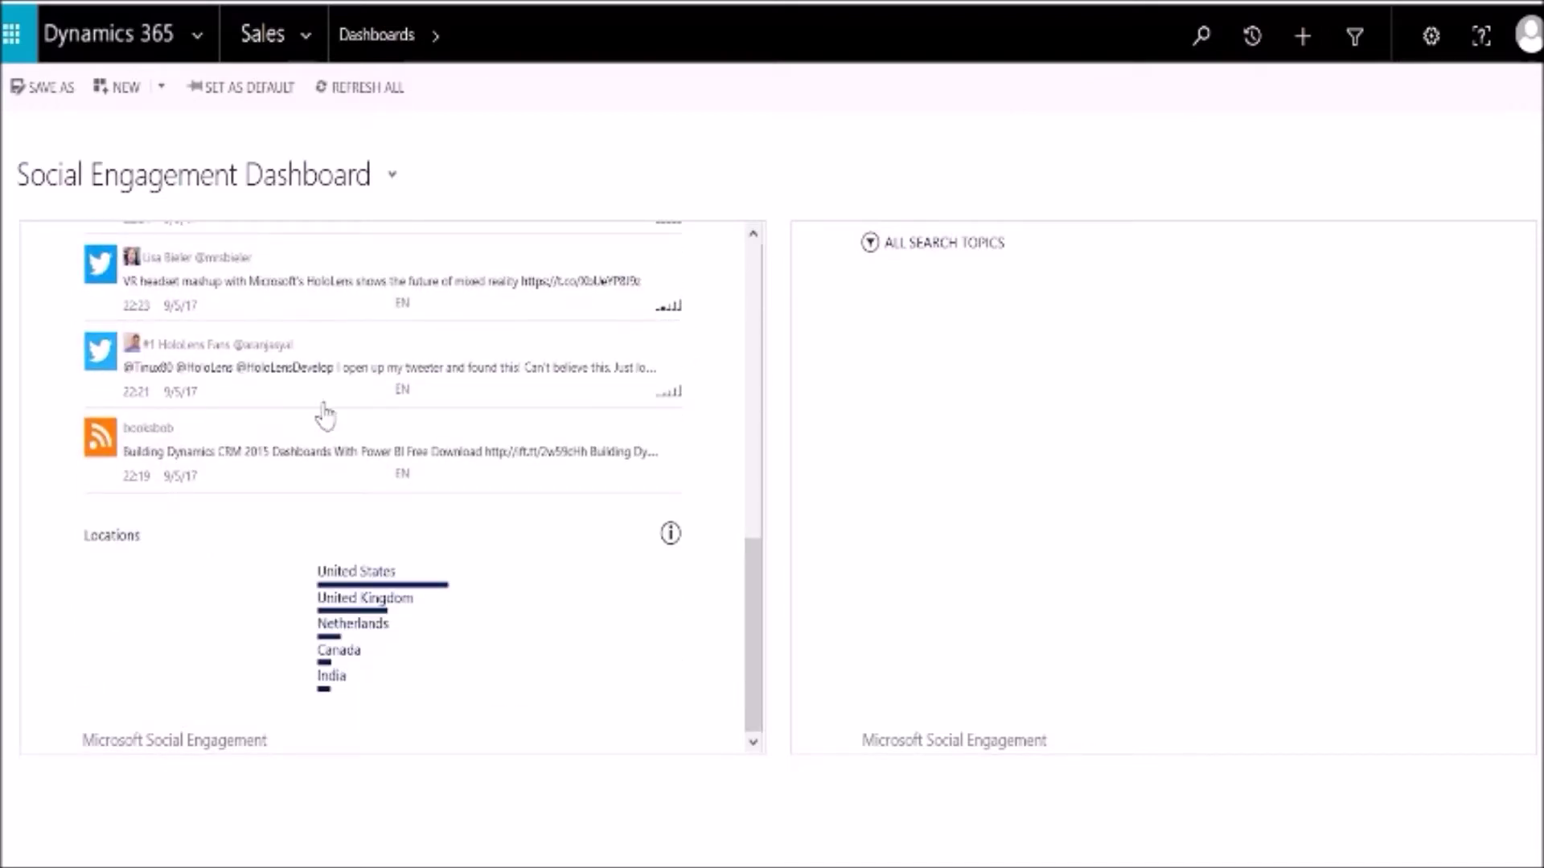
{"action": "scroll", "coordinate": [290, 561], "scroll_direction": "up", "scroll_amount": 10}
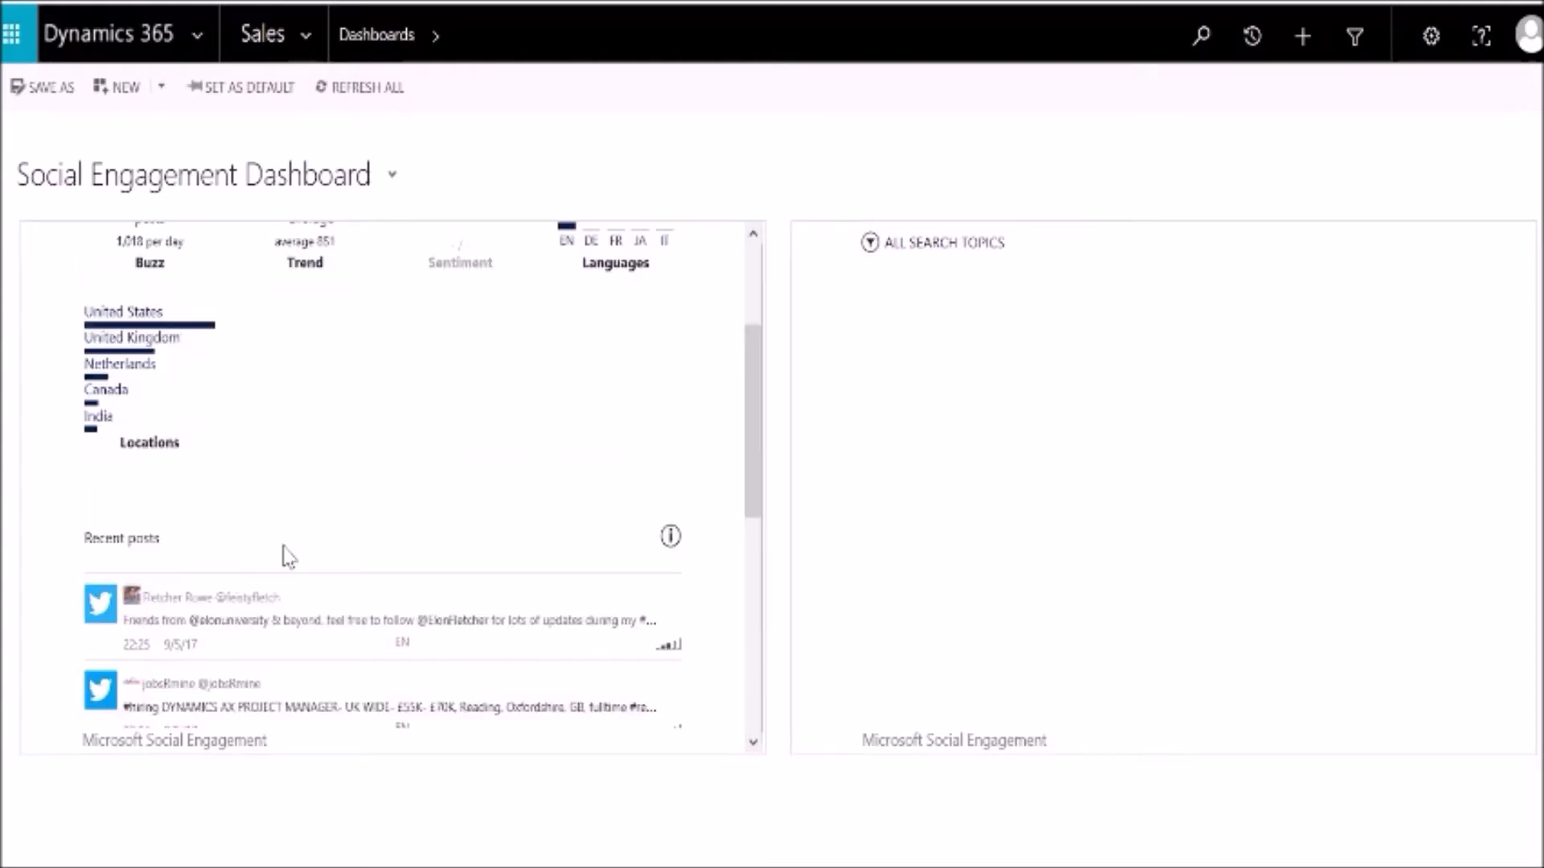